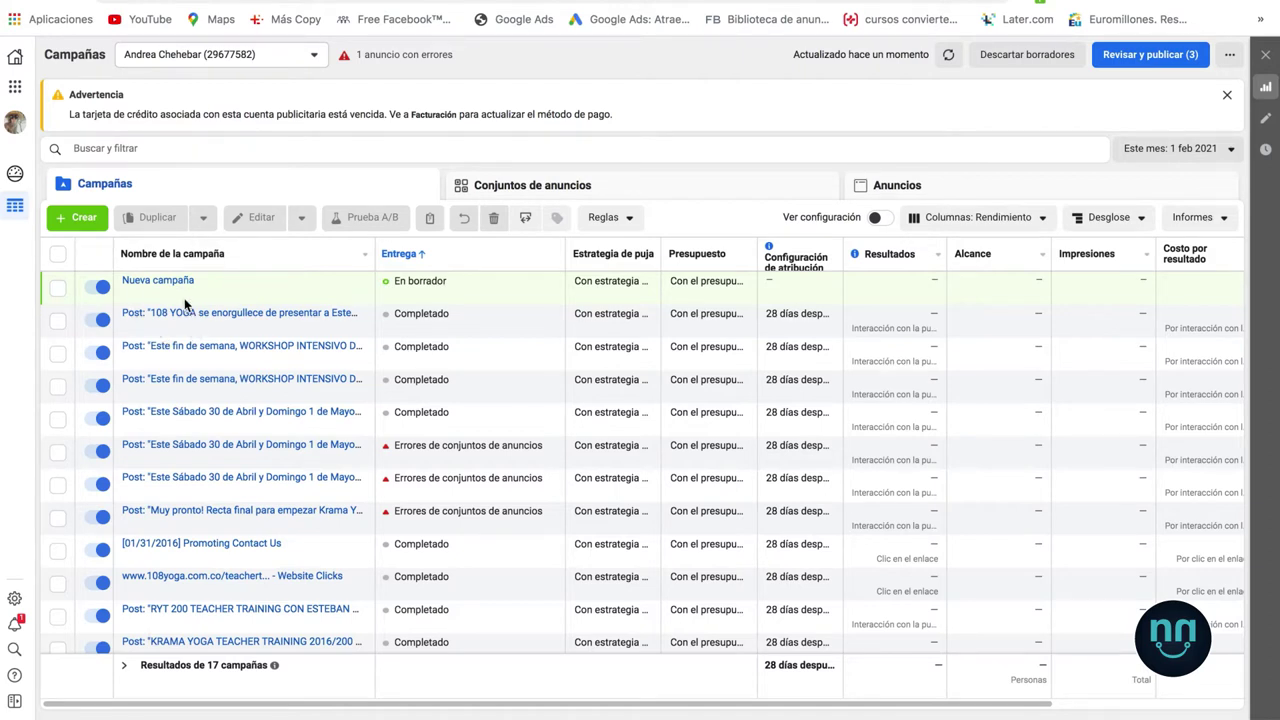
Step: Create a new campaign with the Conversiones objective and open its ad set for editing
{"action": "left_click", "coordinate": [75, 219]}
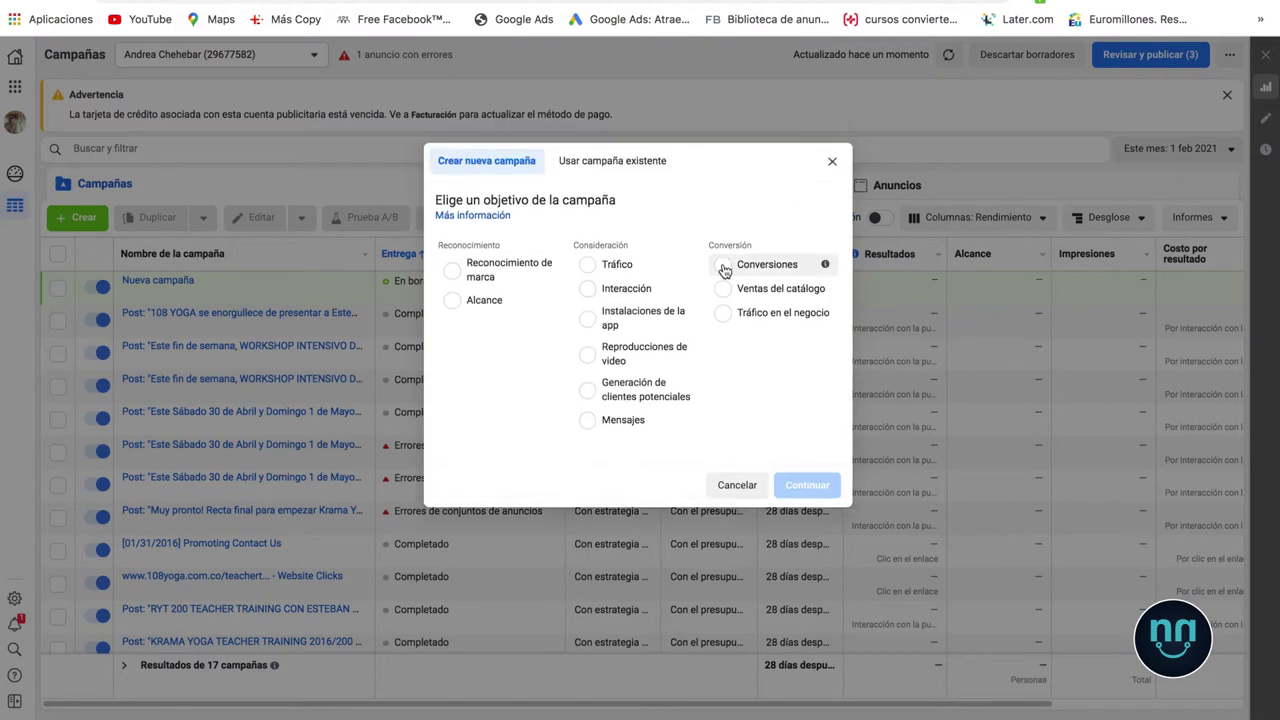
{"action": "left_click", "coordinate": [722, 266]}
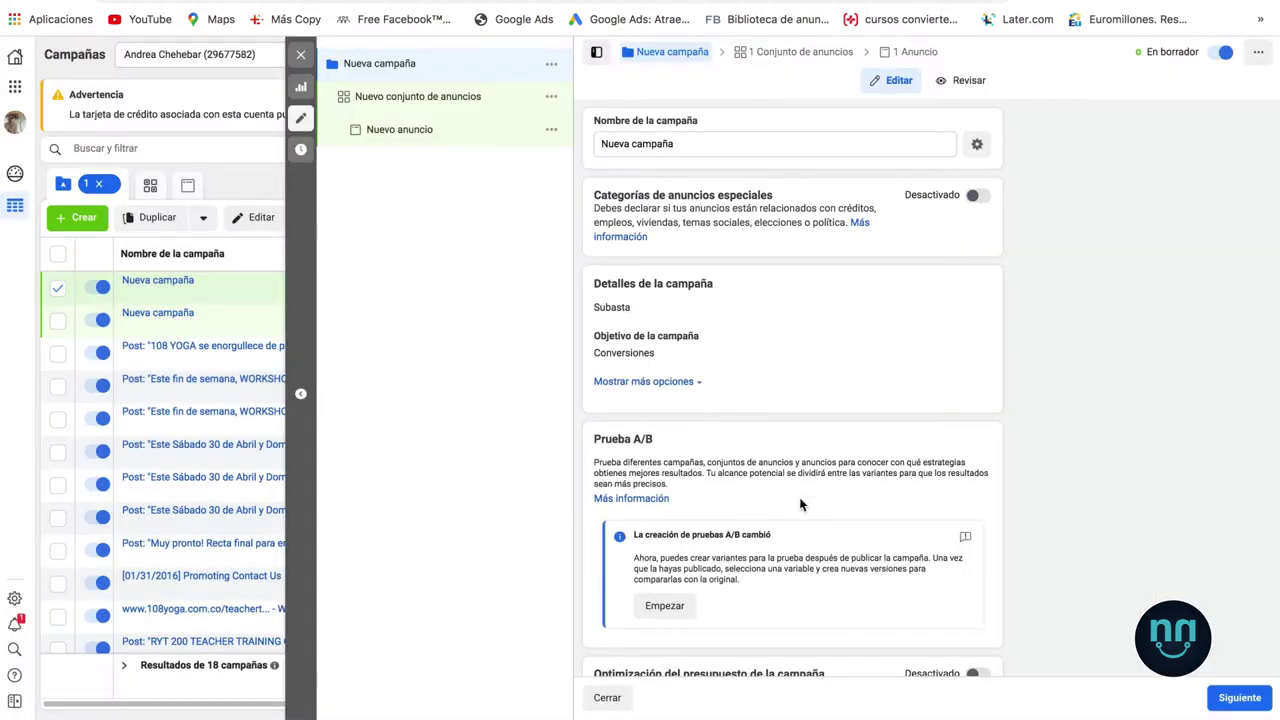
{"action": "left_click", "coordinate": [363, 100]}
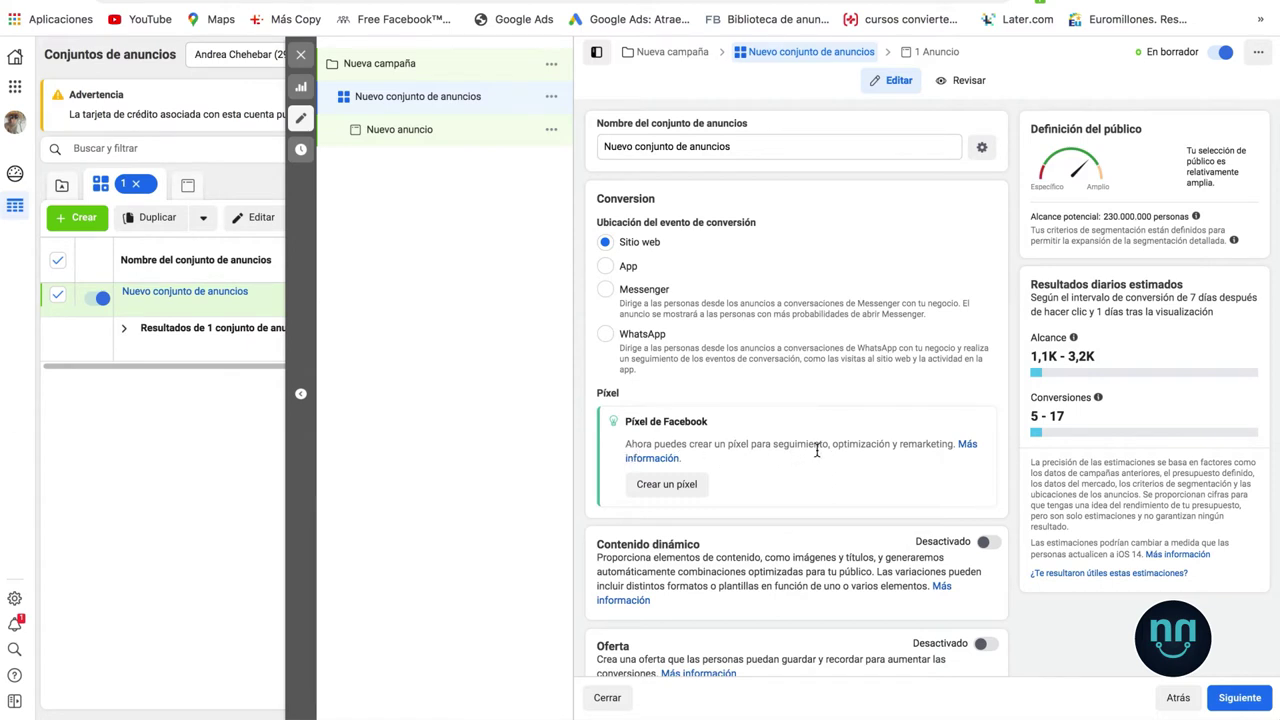
Step: Start creating a Facebook pixel for the ad set and name it "Pixel 108 yoga"
{"action": "left_click", "coordinate": [646, 485]}
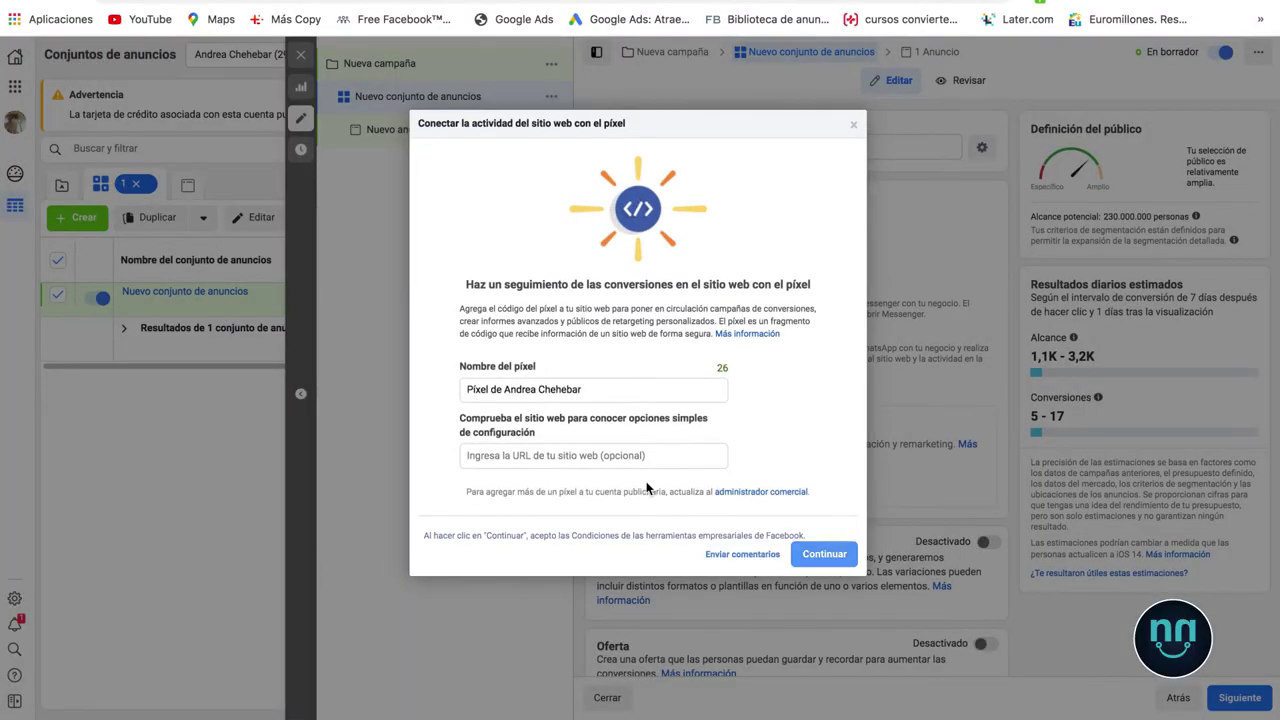
{"action": "left_click", "coordinate": [582, 390]}
{"action": "triple_click", "coordinate": [582, 390]}
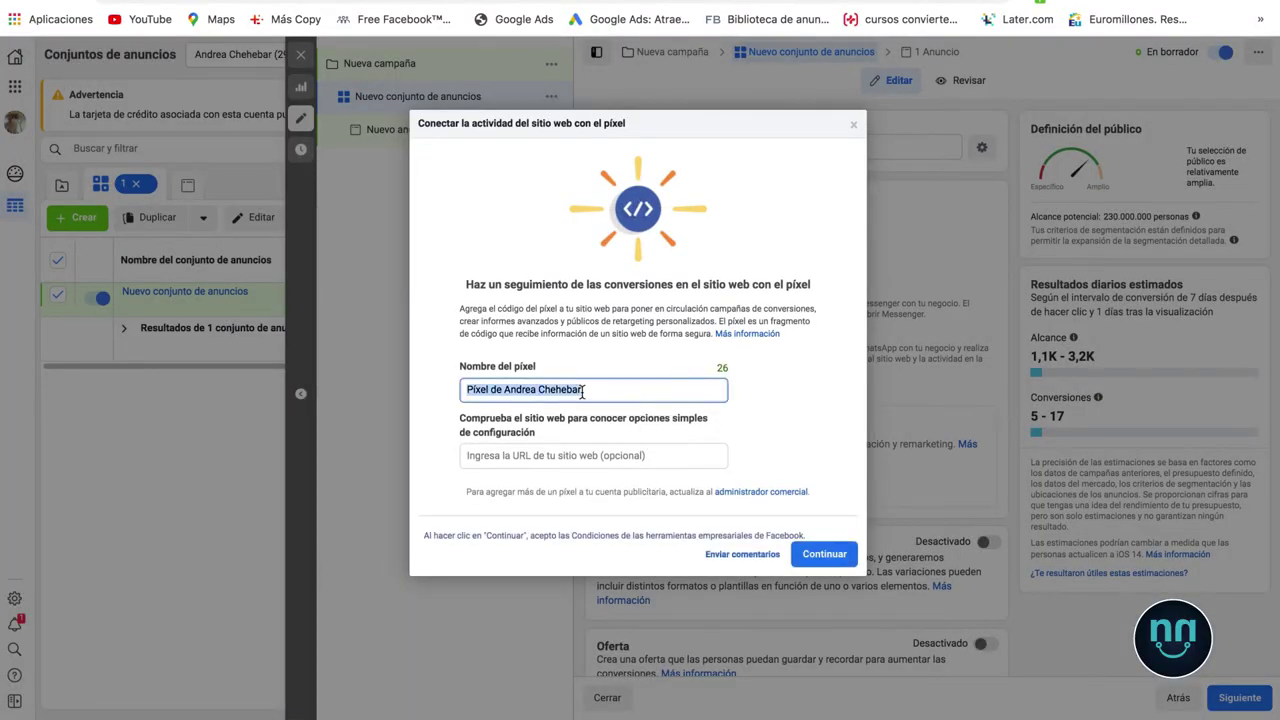
{"action": "type", "text": "Píxel"}
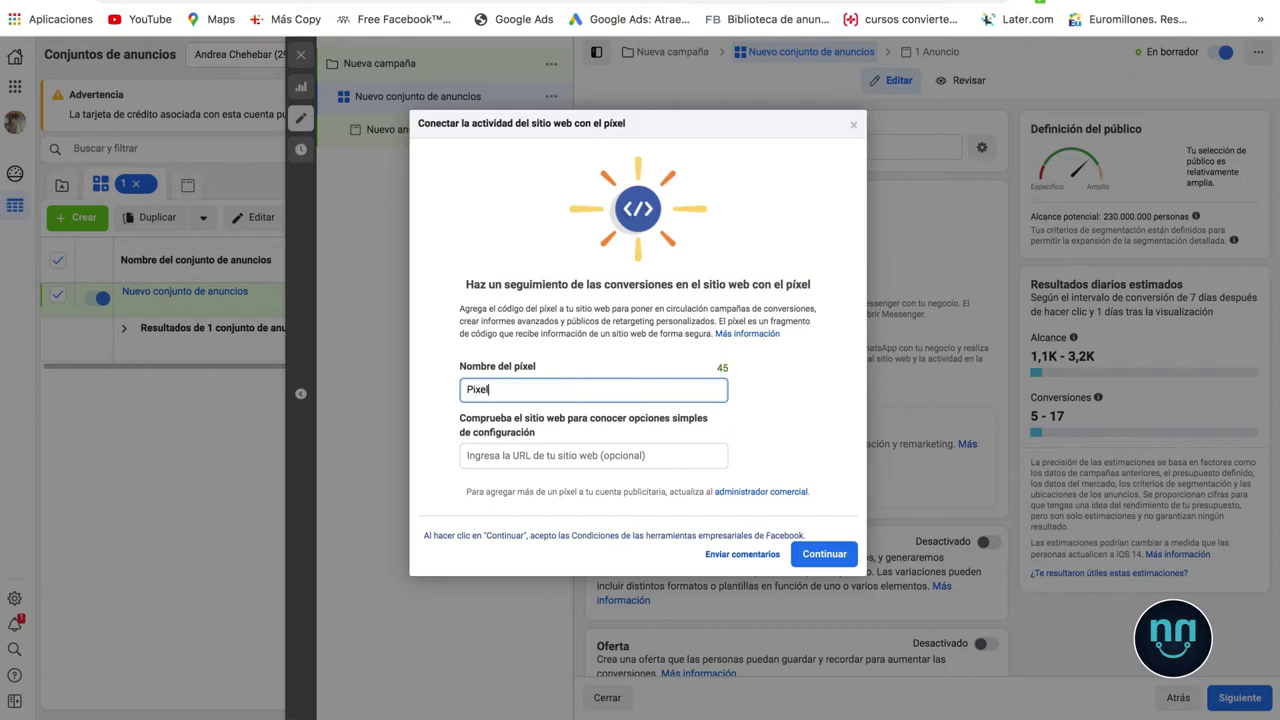
{"action": "type", "text": " 108 yoga"}
Step: Open the 108yoga website in a new browser tab to get its URL for the pixel
{"action": "left_click", "coordinate": [508, 456]}
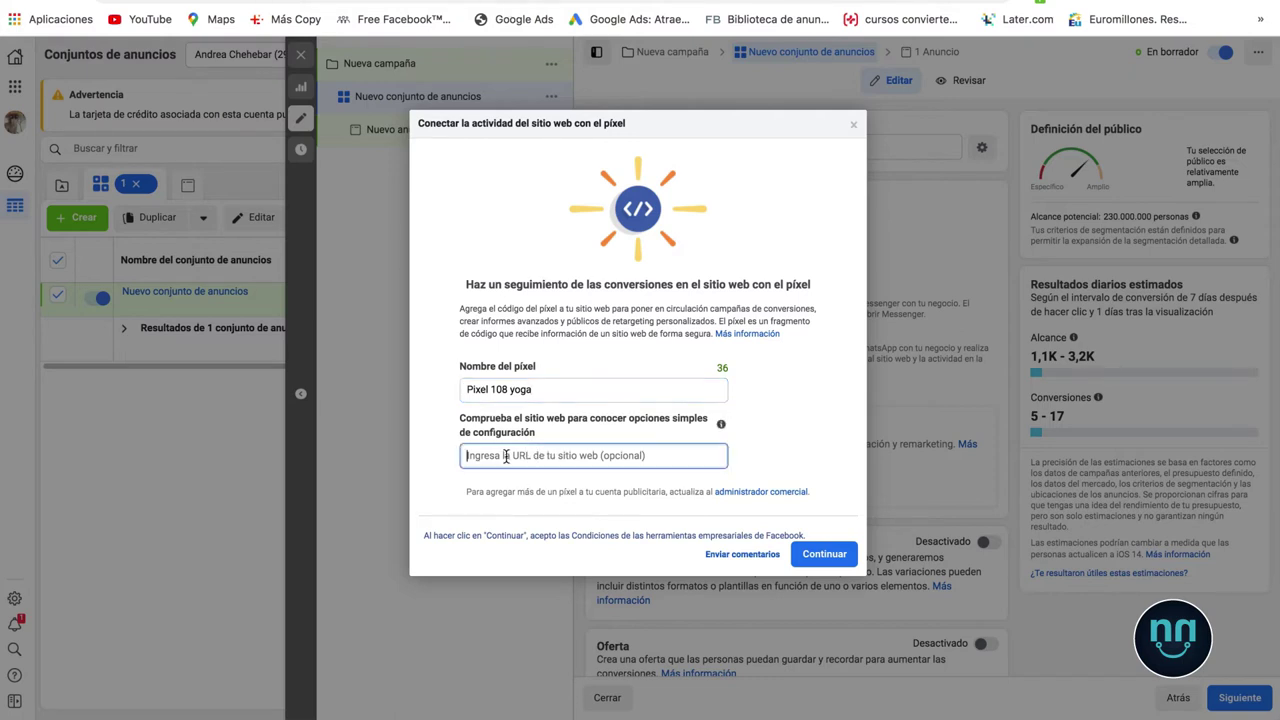
{"action": "key", "text": "super+t"}
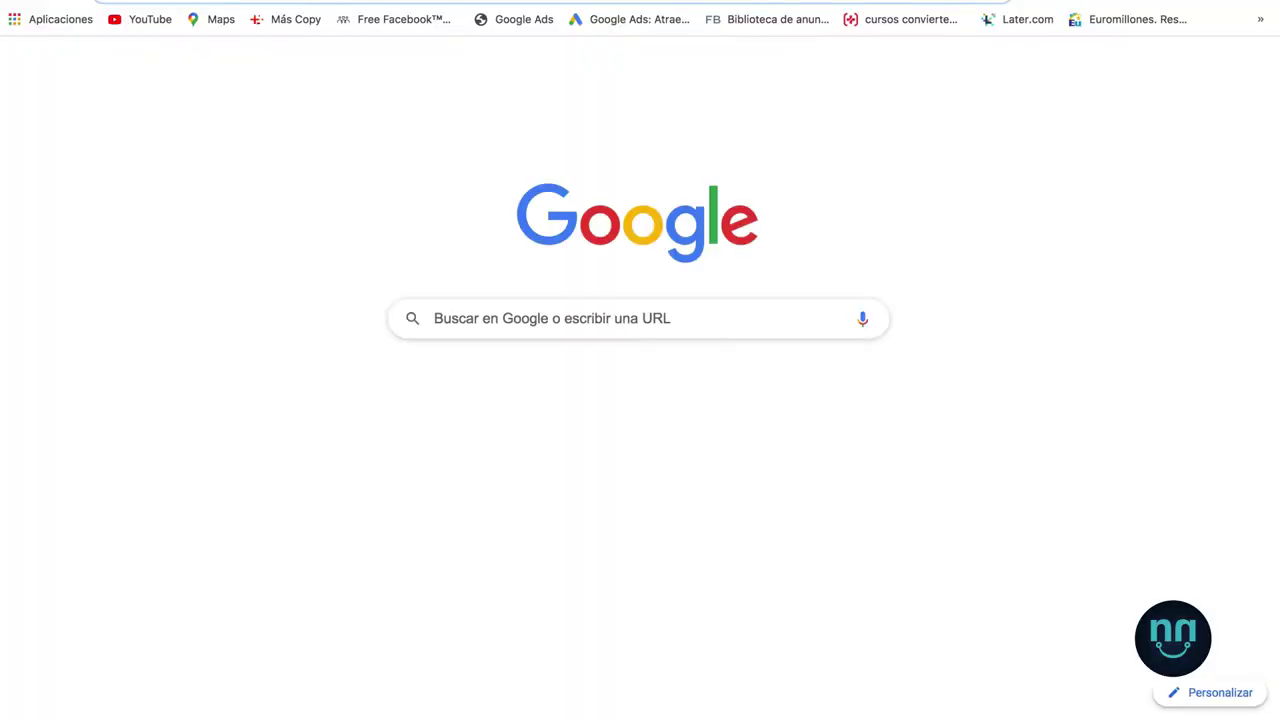
{"action": "left_click", "coordinate": [507, 2]}
{"action": "type", "text": "108yoga"}
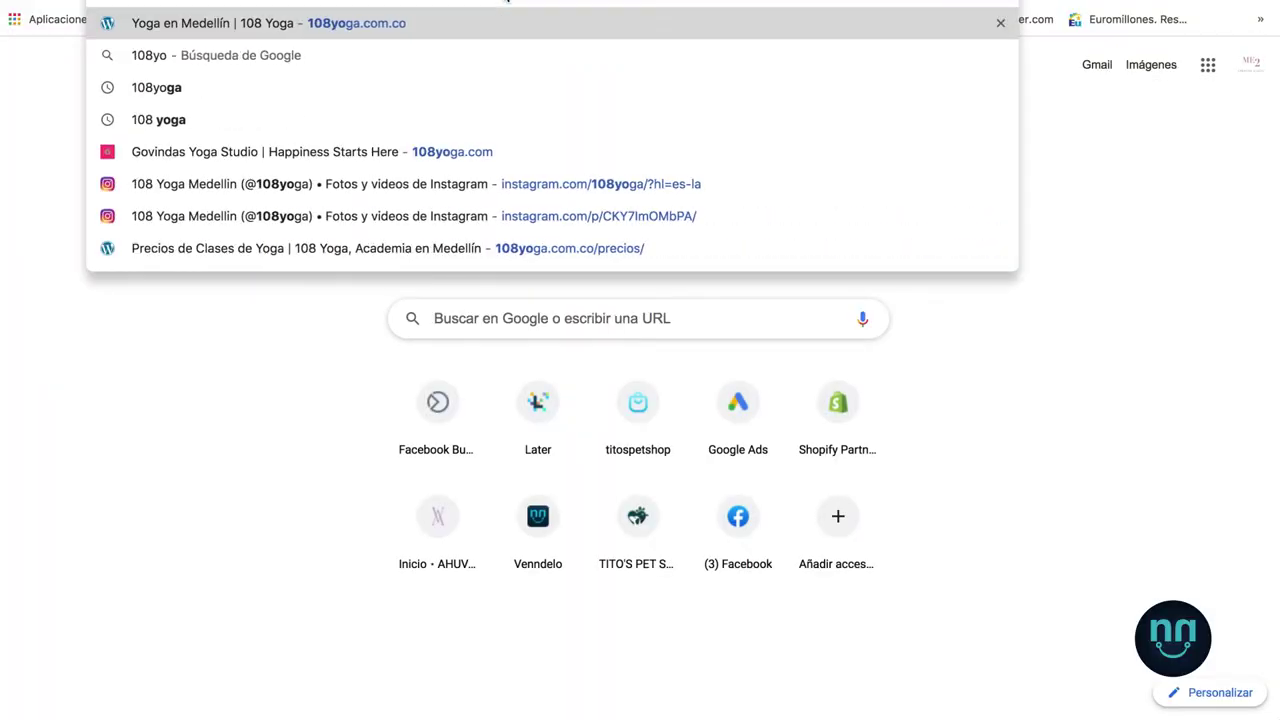
{"action": "left_click", "coordinate": [355, 55]}
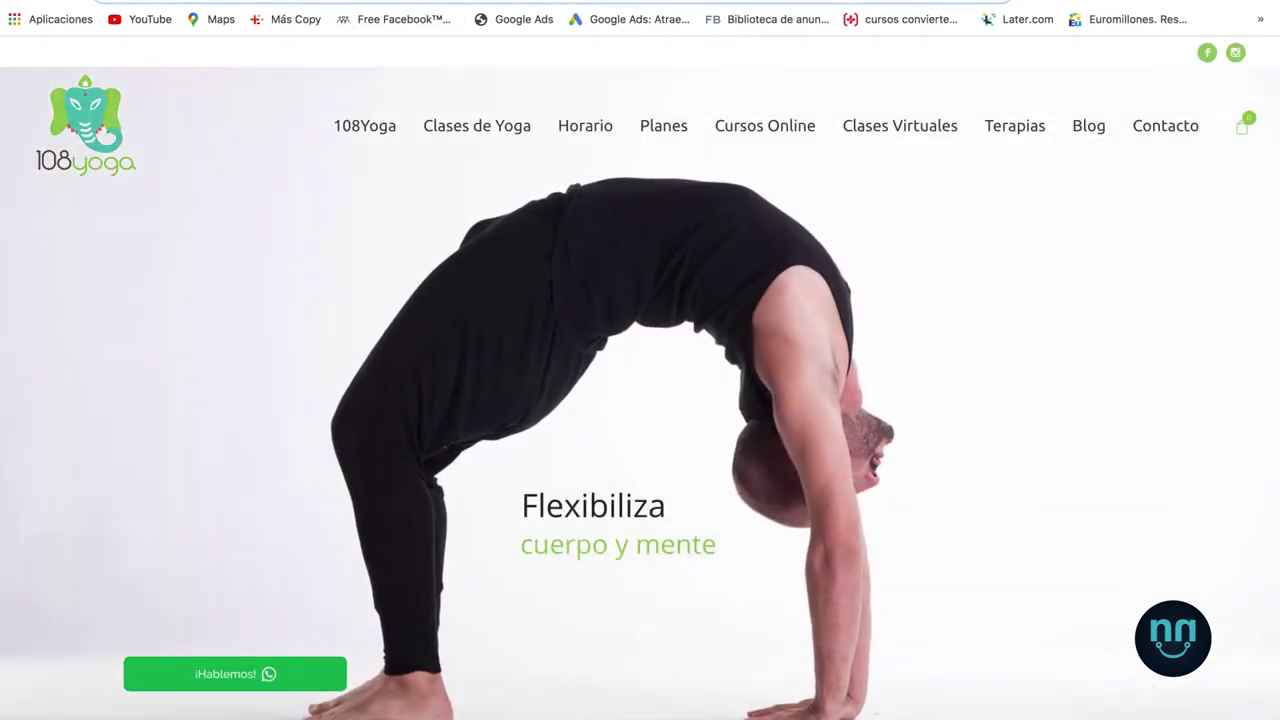
{"action": "key", "text": "ctrl+Tab"}
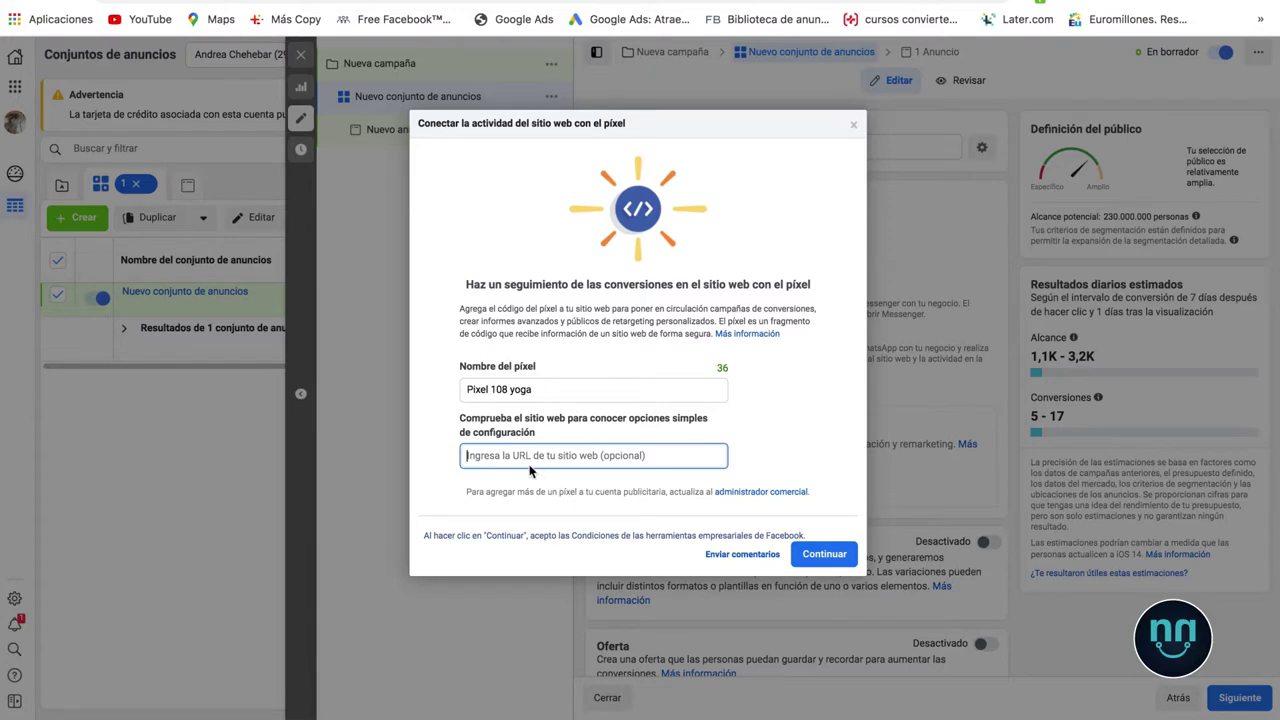
{"action": "type", "text": "https://www.108yoga.com.co/"}
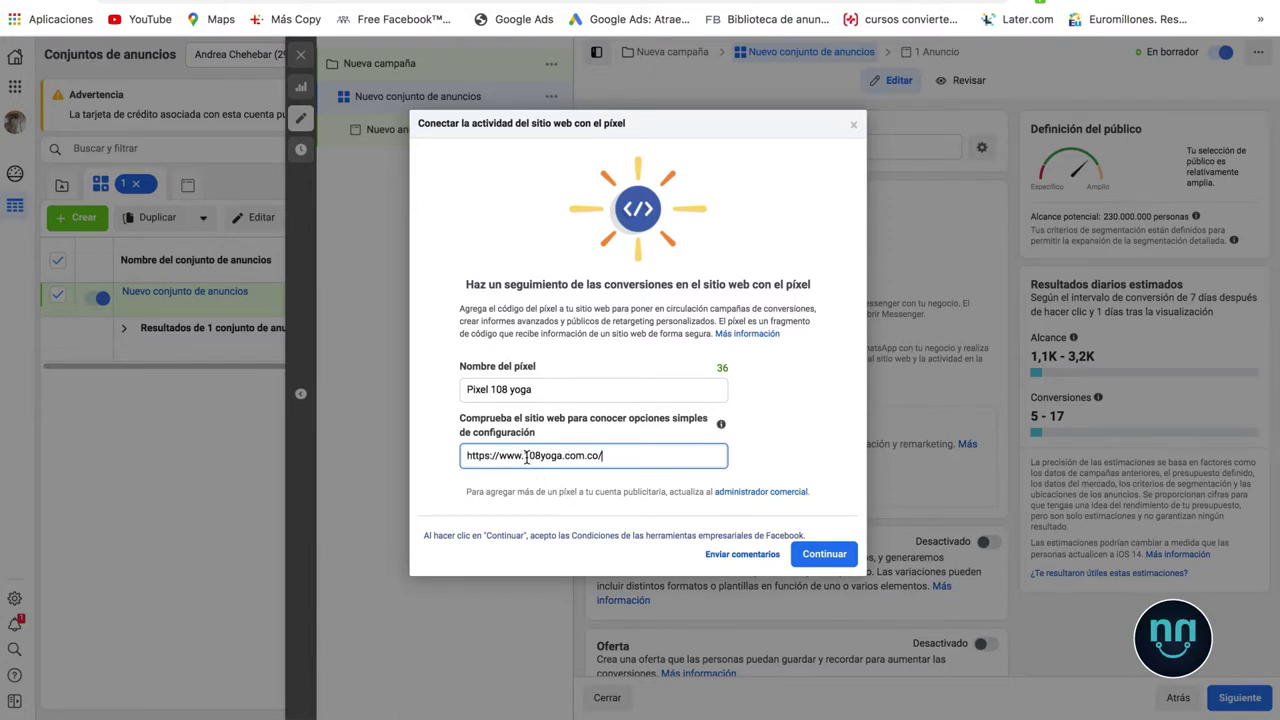
{"action": "left_click", "coordinate": [822, 558]}
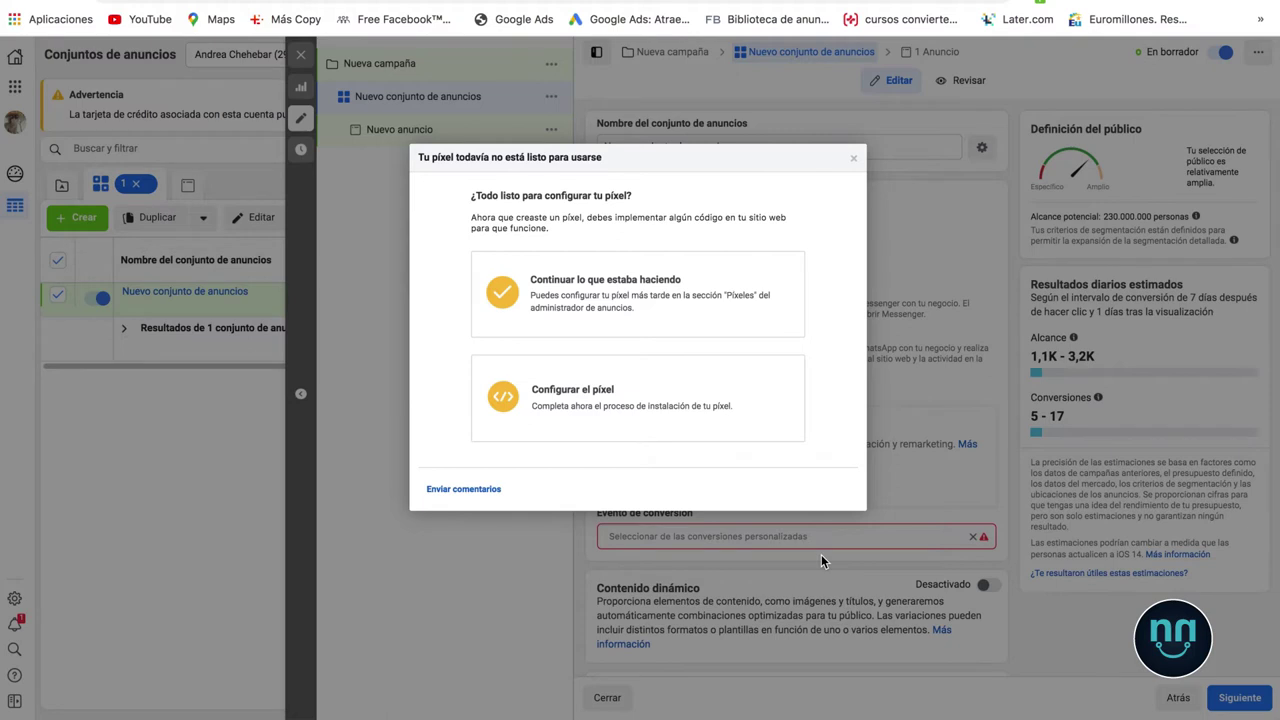
{"action": "left_click", "coordinate": [570, 300]}
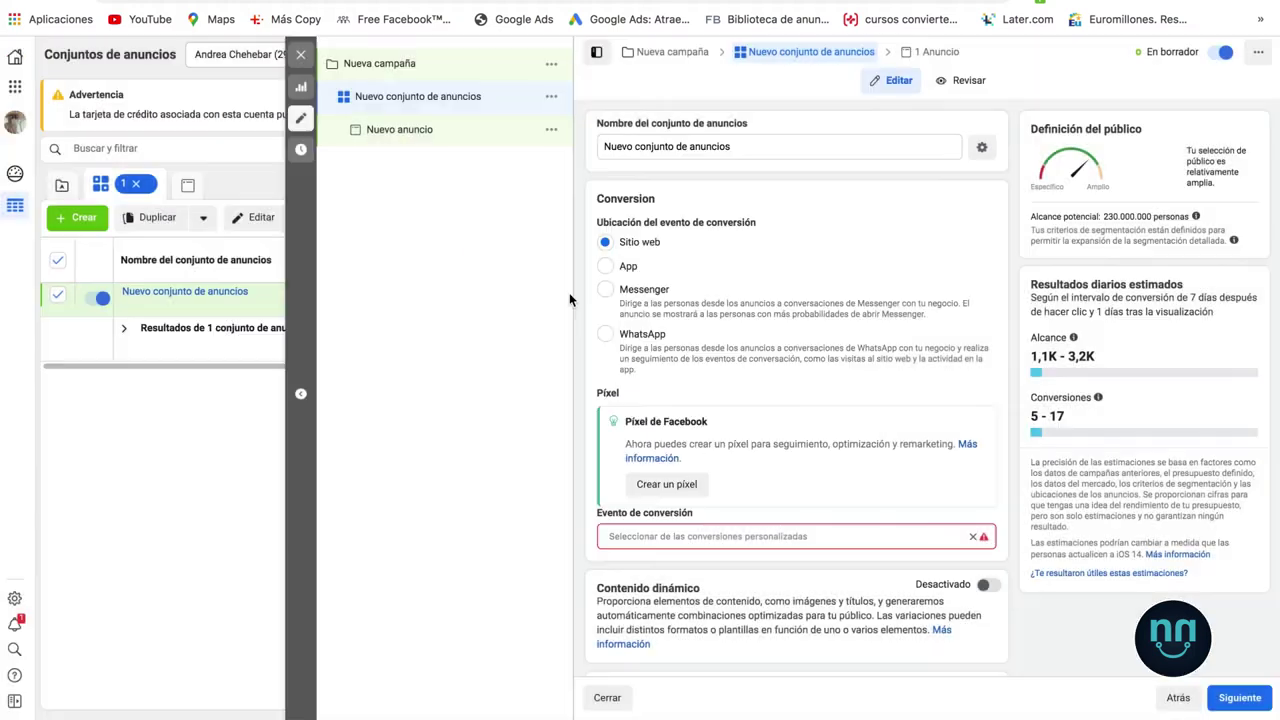
Step: Set the ad set's conversion event to Comprar and proceed to the ad level
{"action": "left_click", "coordinate": [660, 537]}
{"action": "scroll", "coordinate": [640, 655], "scroll_direction": "down", "scroll_amount": 2}
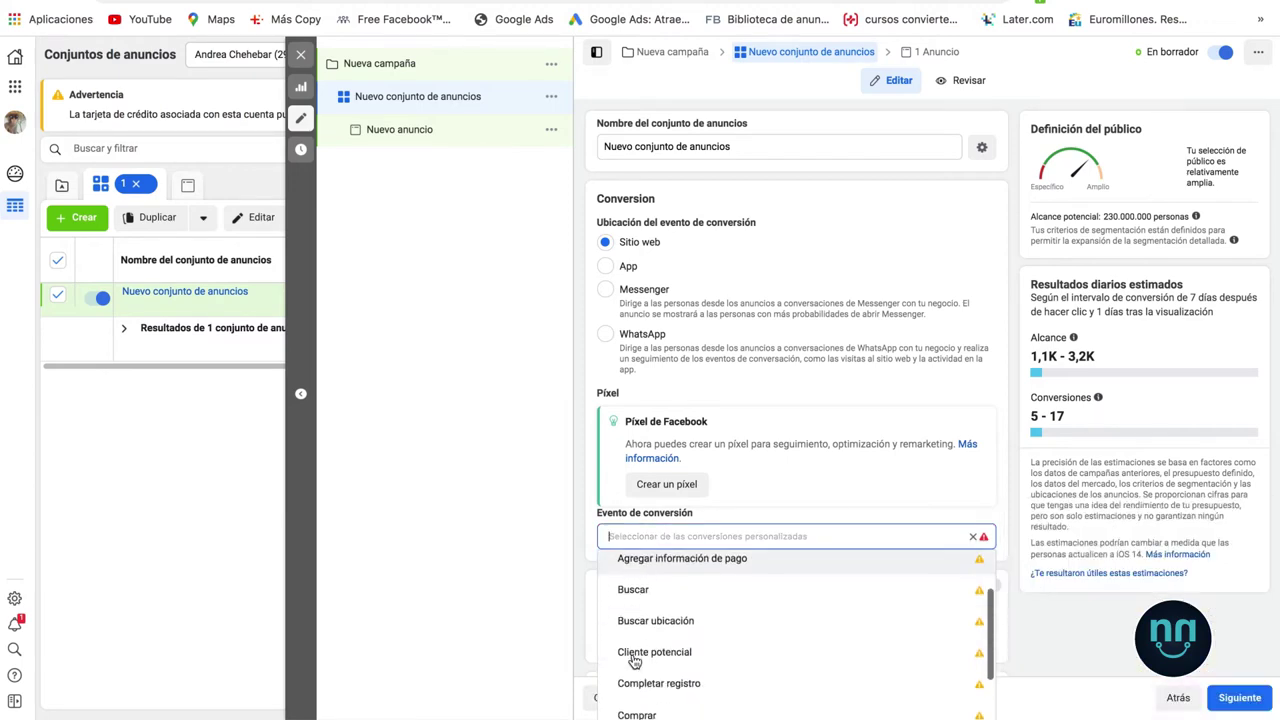
{"action": "scroll", "coordinate": [634, 661], "scroll_direction": "down", "scroll_amount": 1}
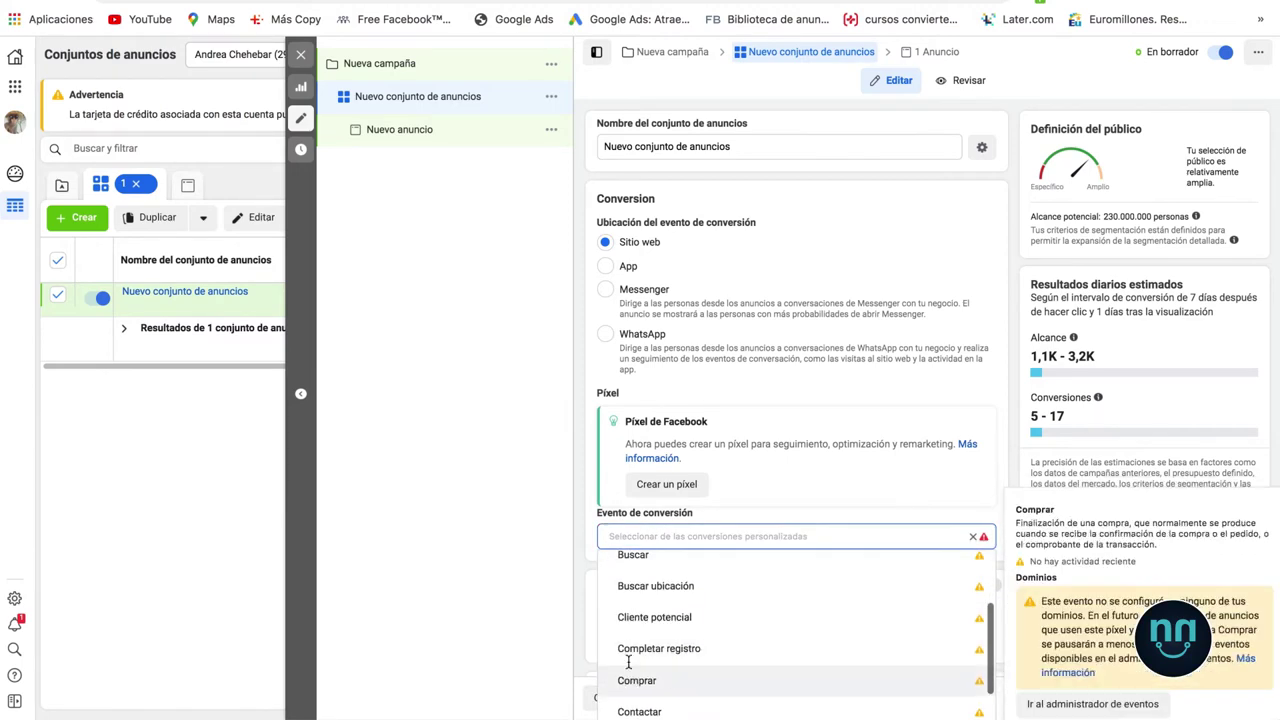
{"action": "left_click", "coordinate": [630, 672]}
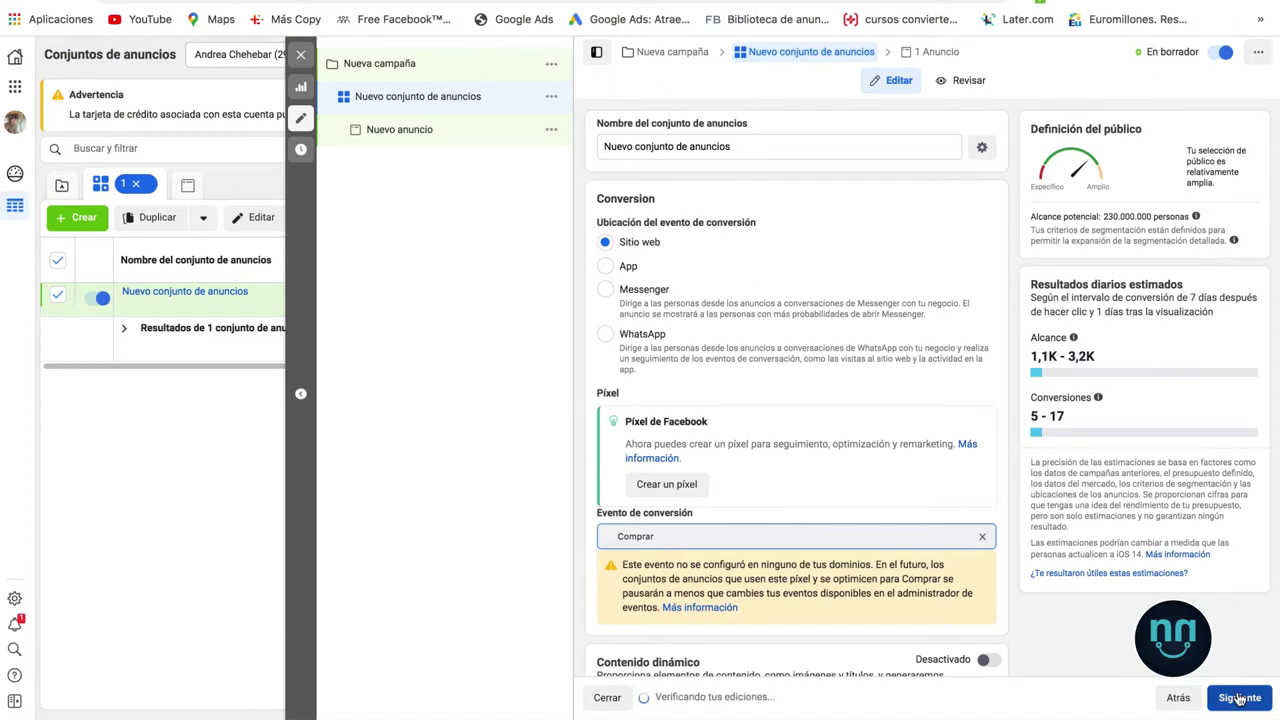
{"action": "left_click", "coordinate": [1240, 698]}
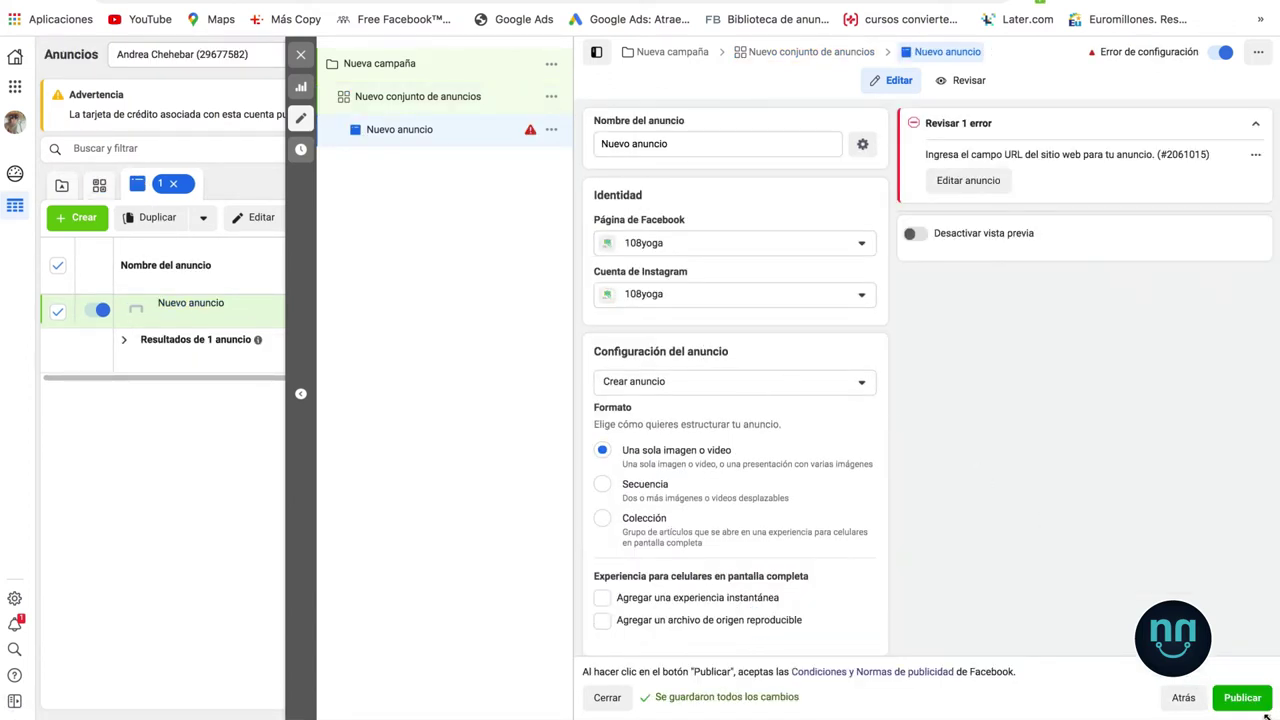
Step: Close the draft ad without publishing and create another ad in the existing campaign and ad set
{"action": "left_click", "coordinate": [303, 57]}
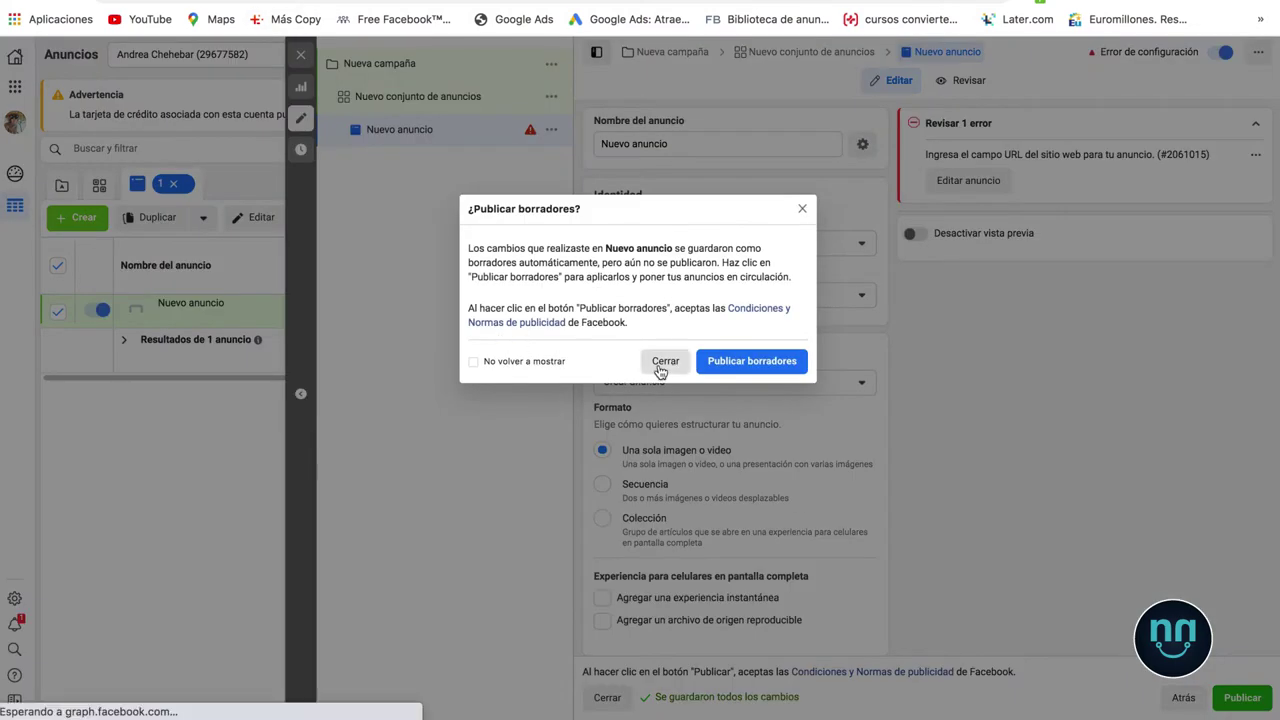
{"action": "left_click", "coordinate": [663, 362]}
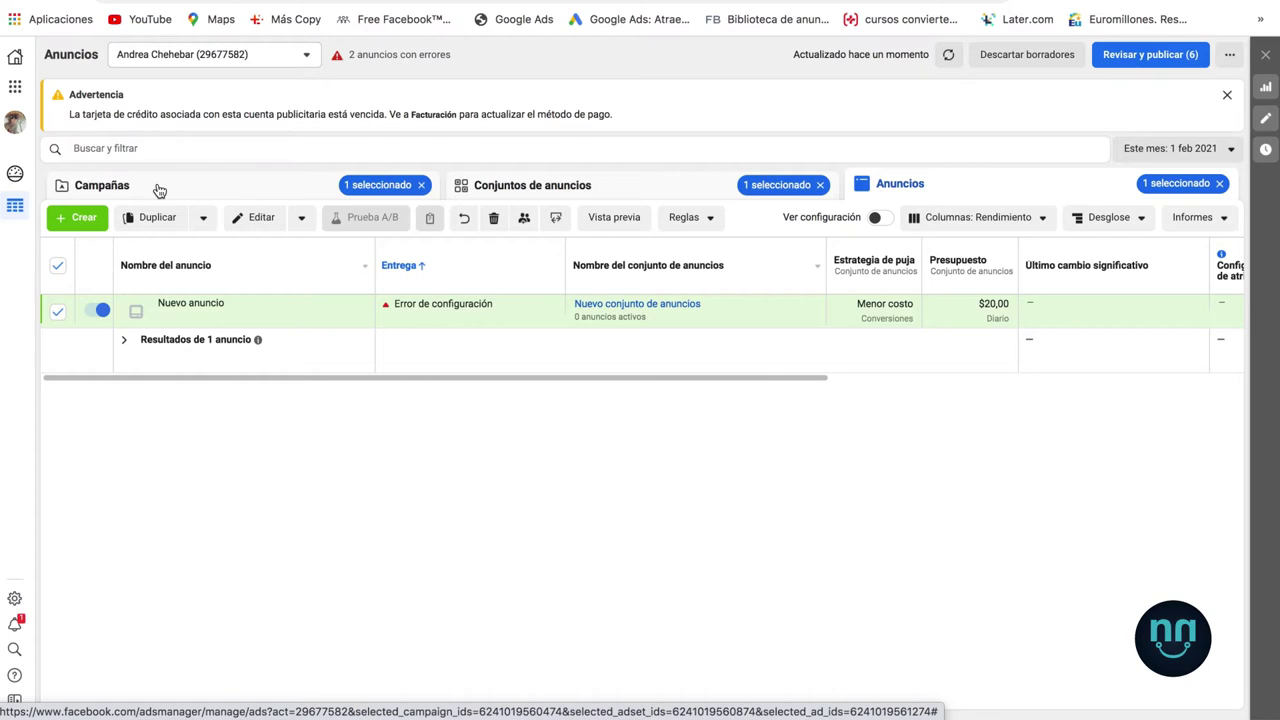
{"action": "left_click", "coordinate": [87, 217]}
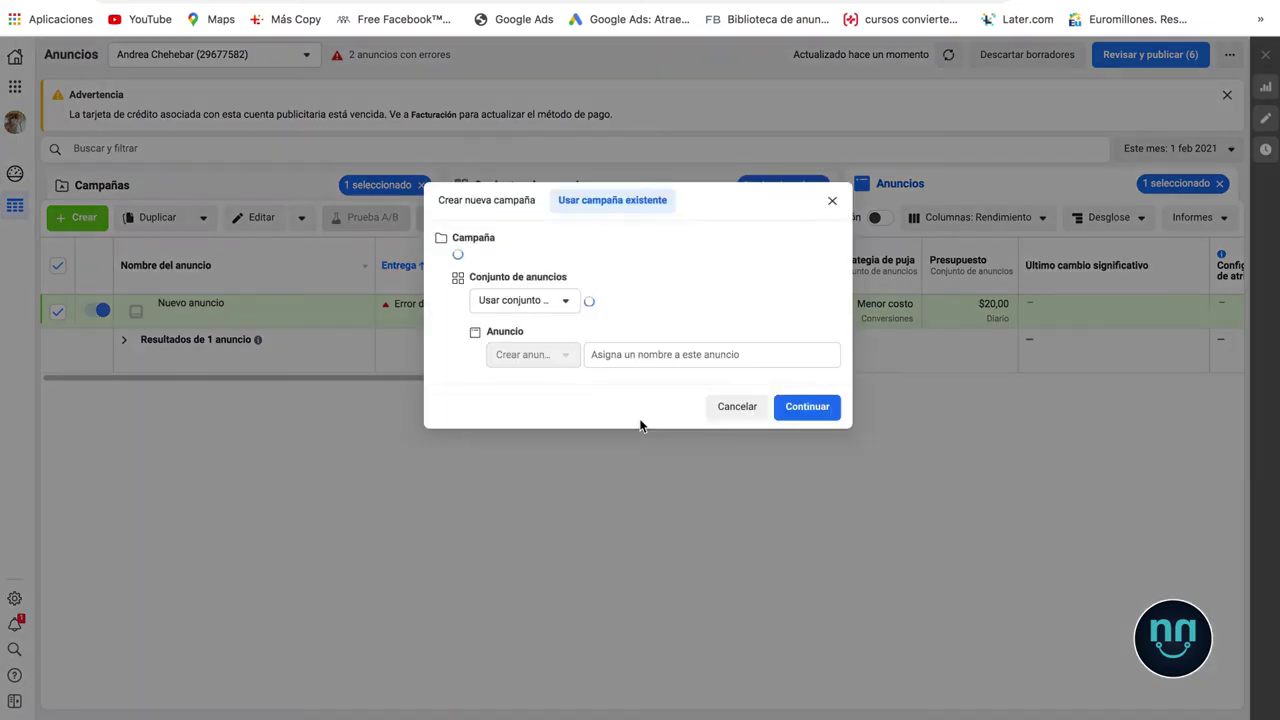
{"action": "left_click", "coordinate": [820, 428]}
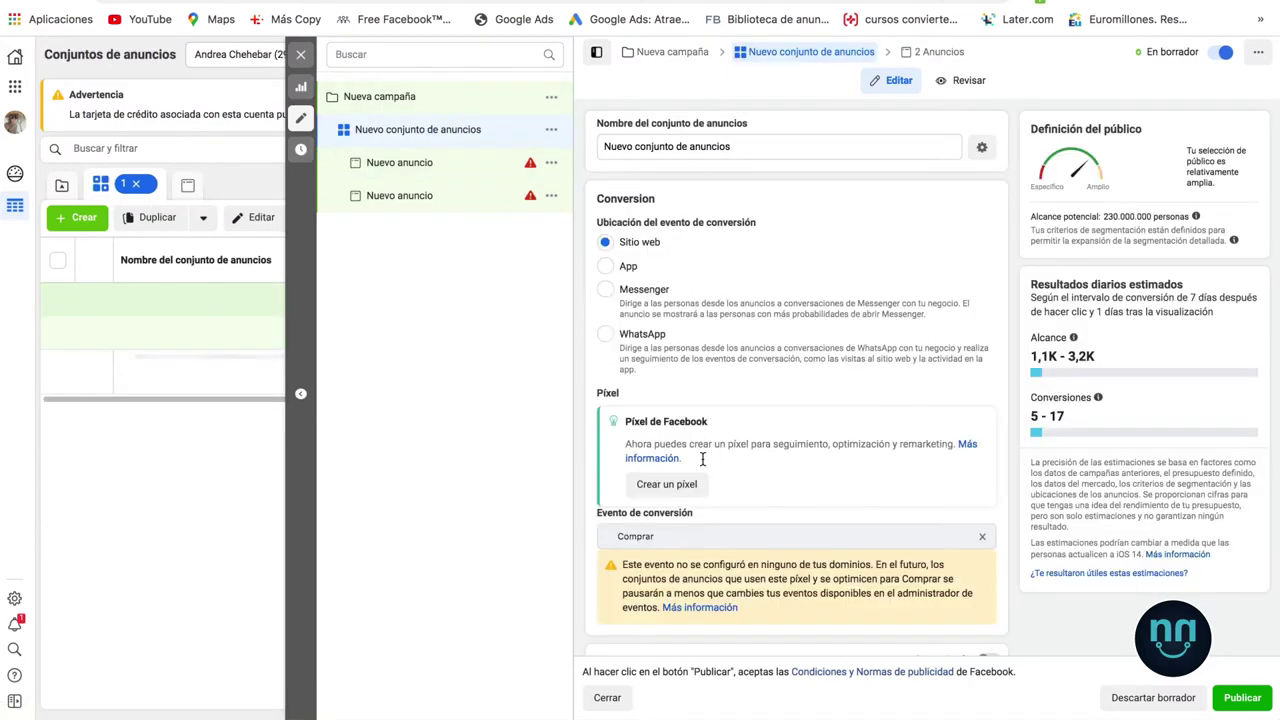
Step: Check the ad set's pixel and conversion settings and close the editor without publishing the drafts
{"action": "scroll", "coordinate": [745, 515], "scroll_direction": "down", "scroll_amount": 1}
{"action": "scroll", "coordinate": [745, 515], "scroll_direction": "down", "scroll_amount": 1}
{"action": "scroll", "coordinate": [745, 515], "scroll_direction": "up", "scroll_amount": 1}
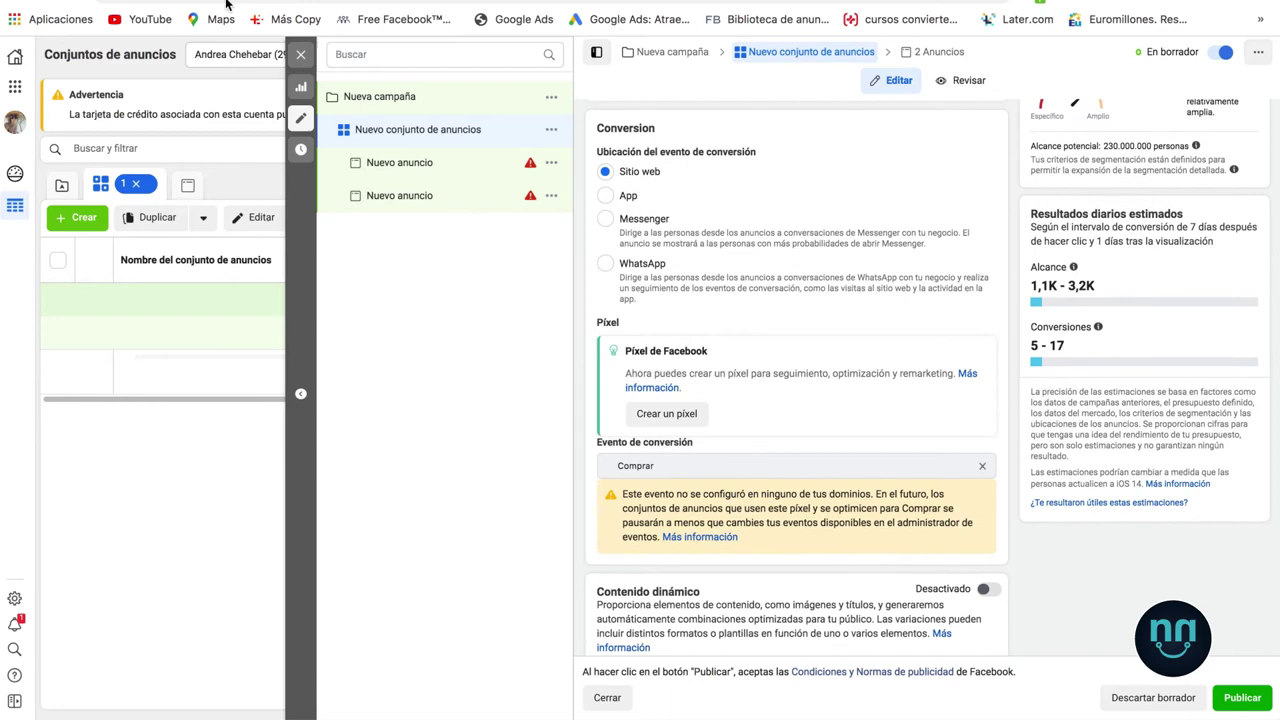
{"action": "left_click", "coordinate": [297, 56]}
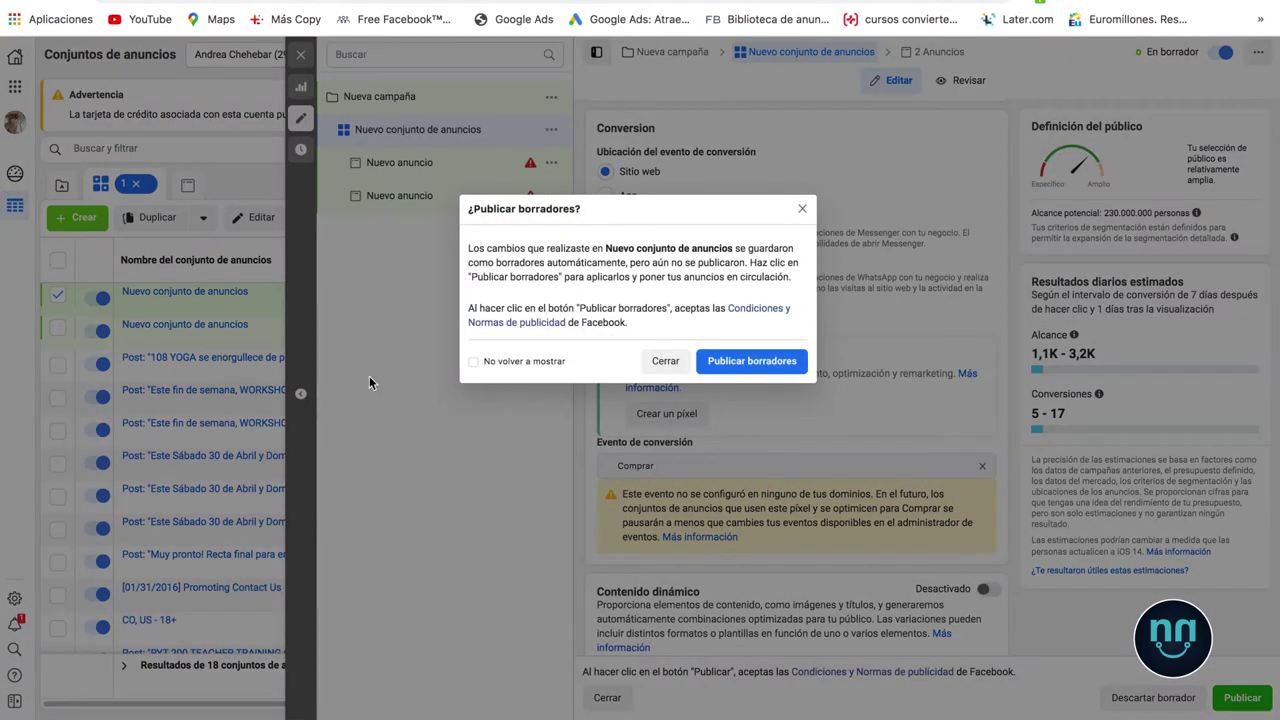
{"action": "left_click", "coordinate": [666, 363]}
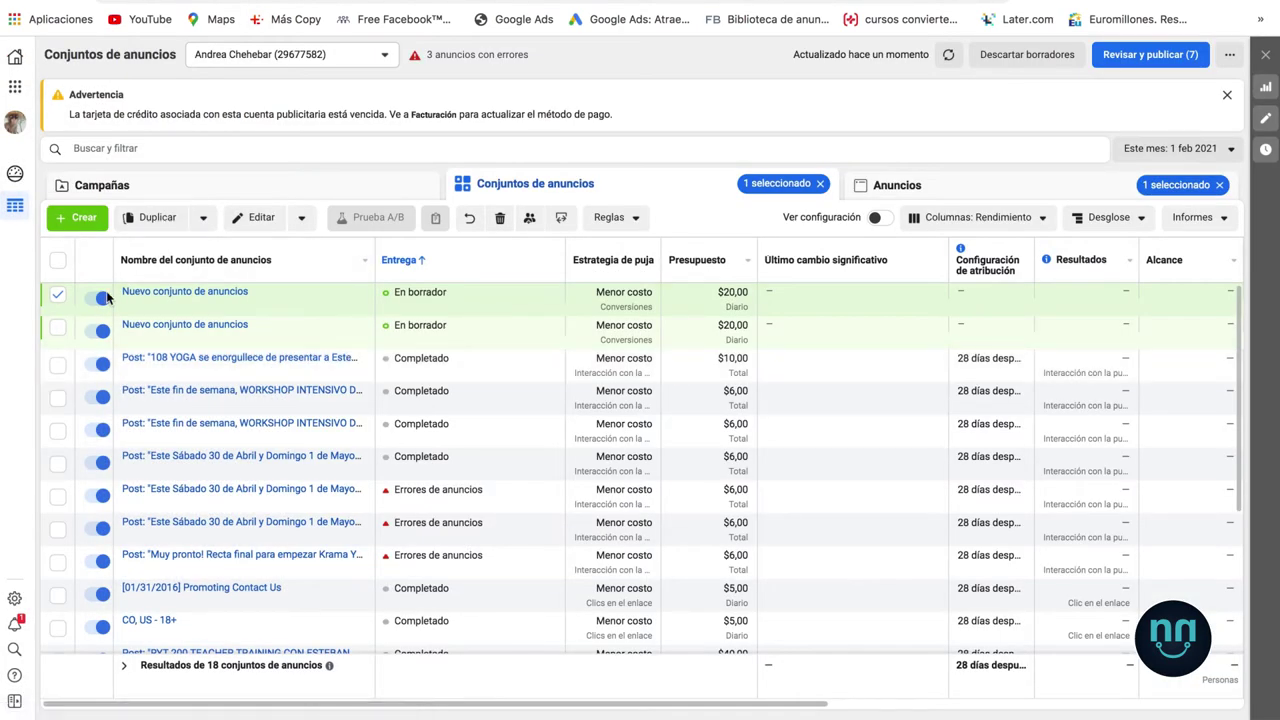
Step: Clear the ad set and ad selections and return to the full campaign list
{"action": "left_click", "coordinate": [820, 184]}
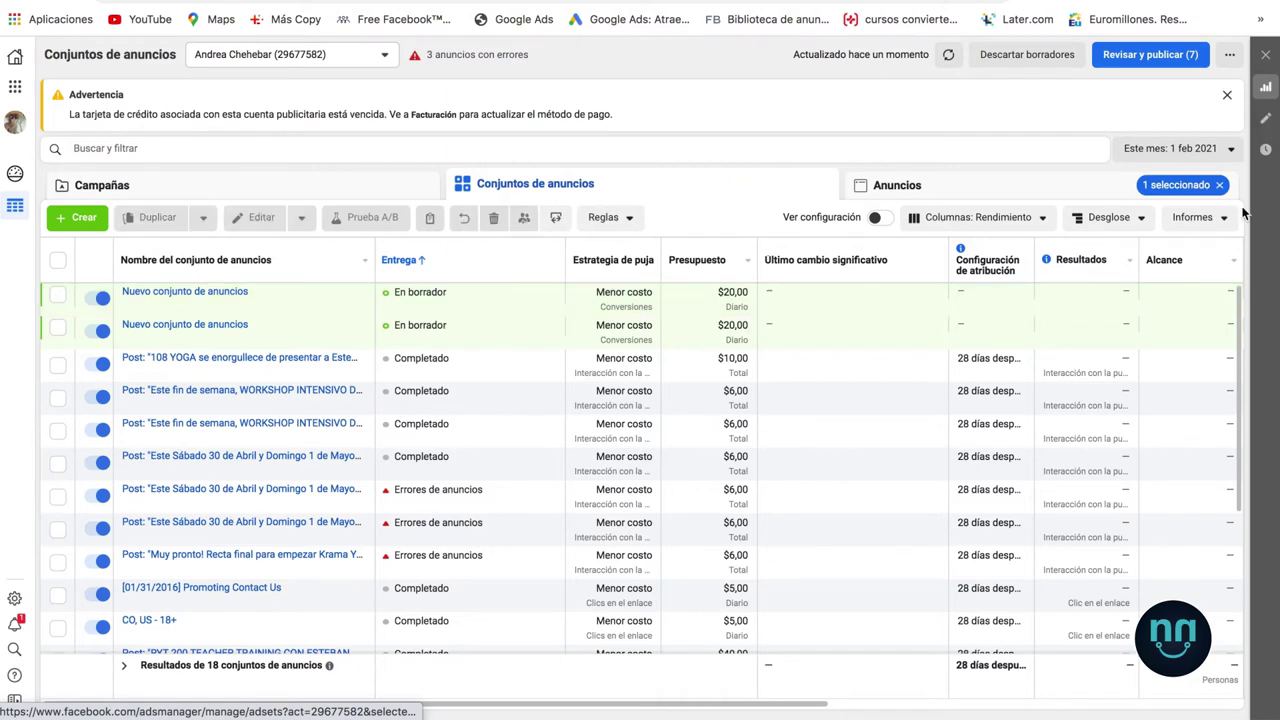
{"action": "left_click", "coordinate": [1221, 187]}
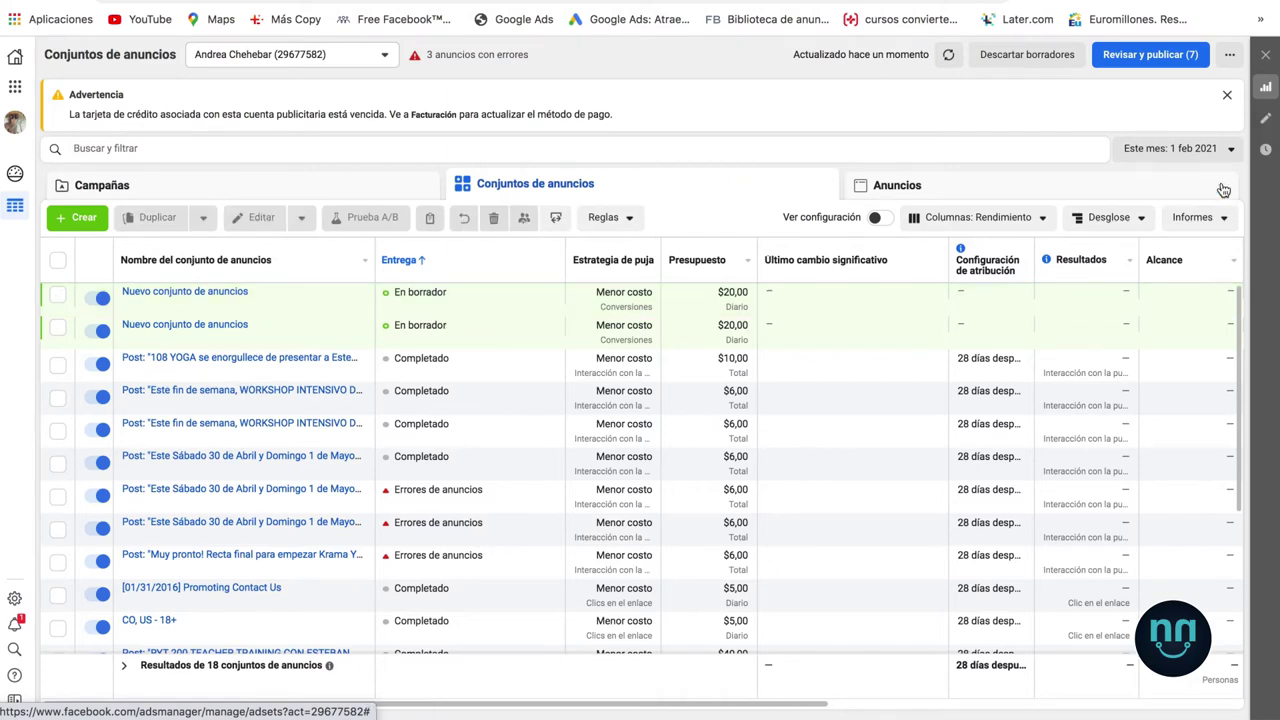
{"action": "left_click", "coordinate": [149, 190]}
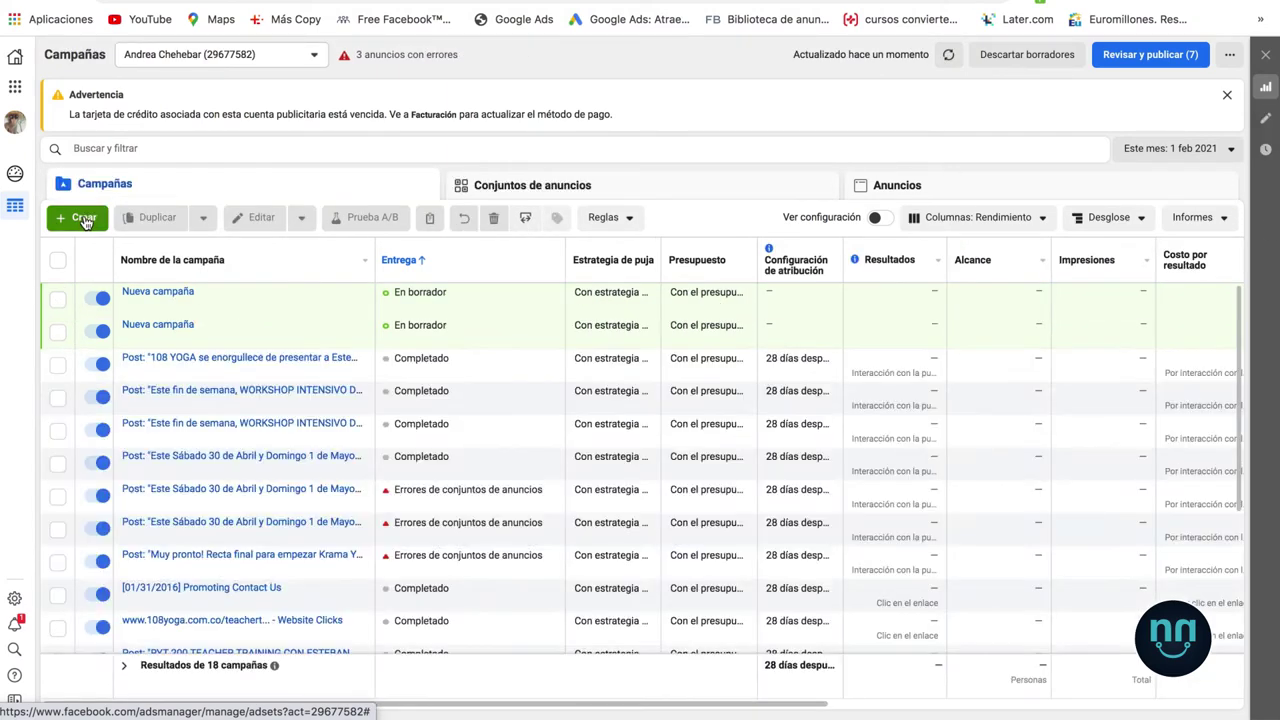
Step: Create another campaign with the Conversiones objective and go to its new ad set
{"action": "left_click", "coordinate": [84, 219]}
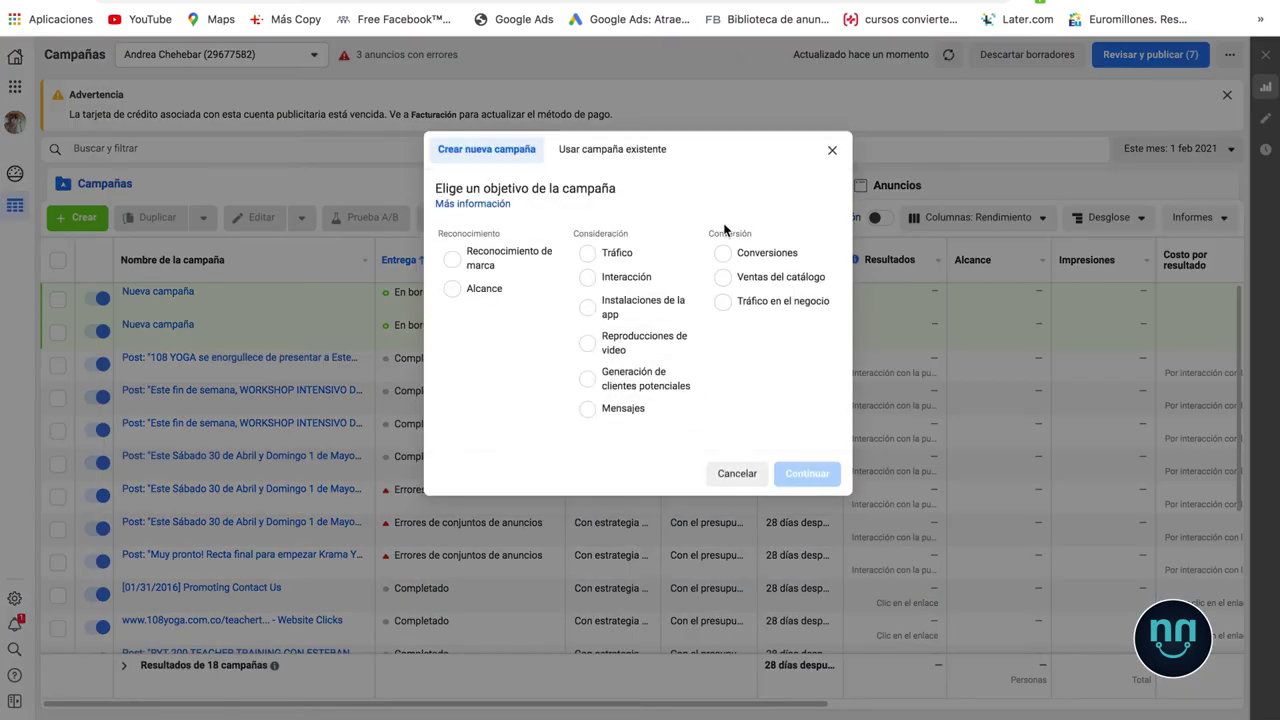
{"action": "left_click", "coordinate": [722, 253]}
{"action": "left_click", "coordinate": [817, 590]}
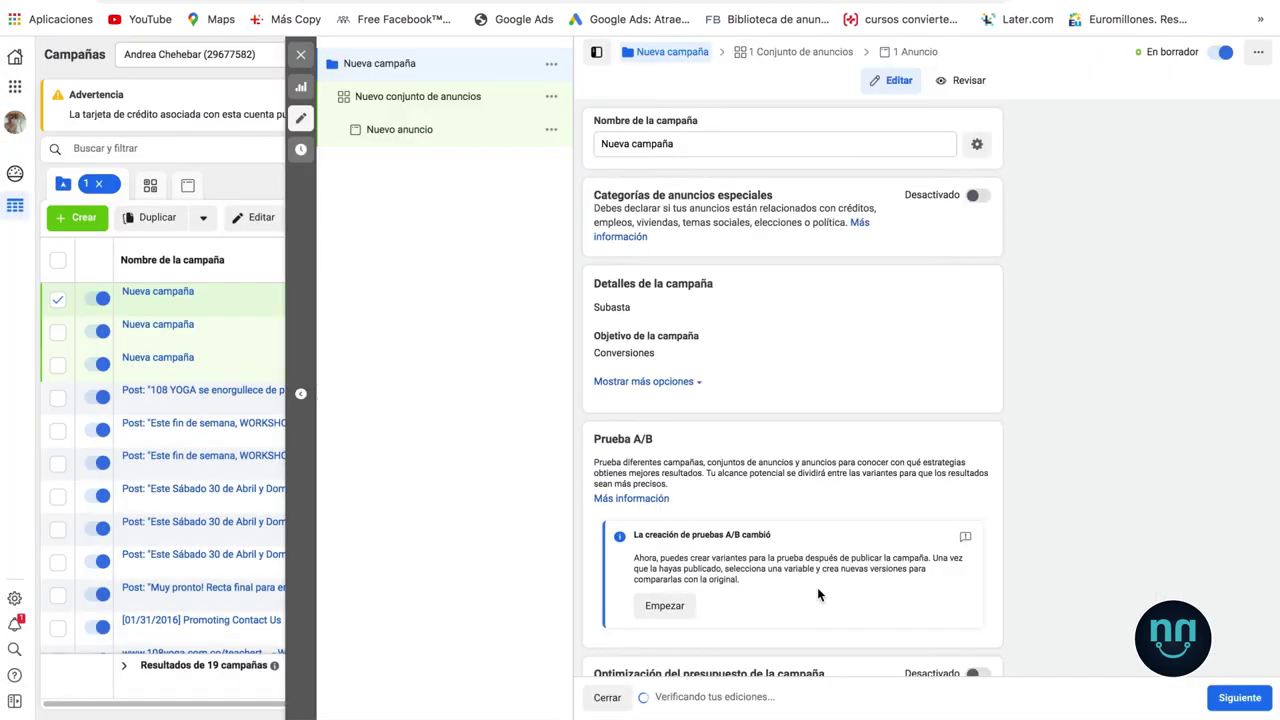
{"action": "left_click", "coordinate": [445, 98]}
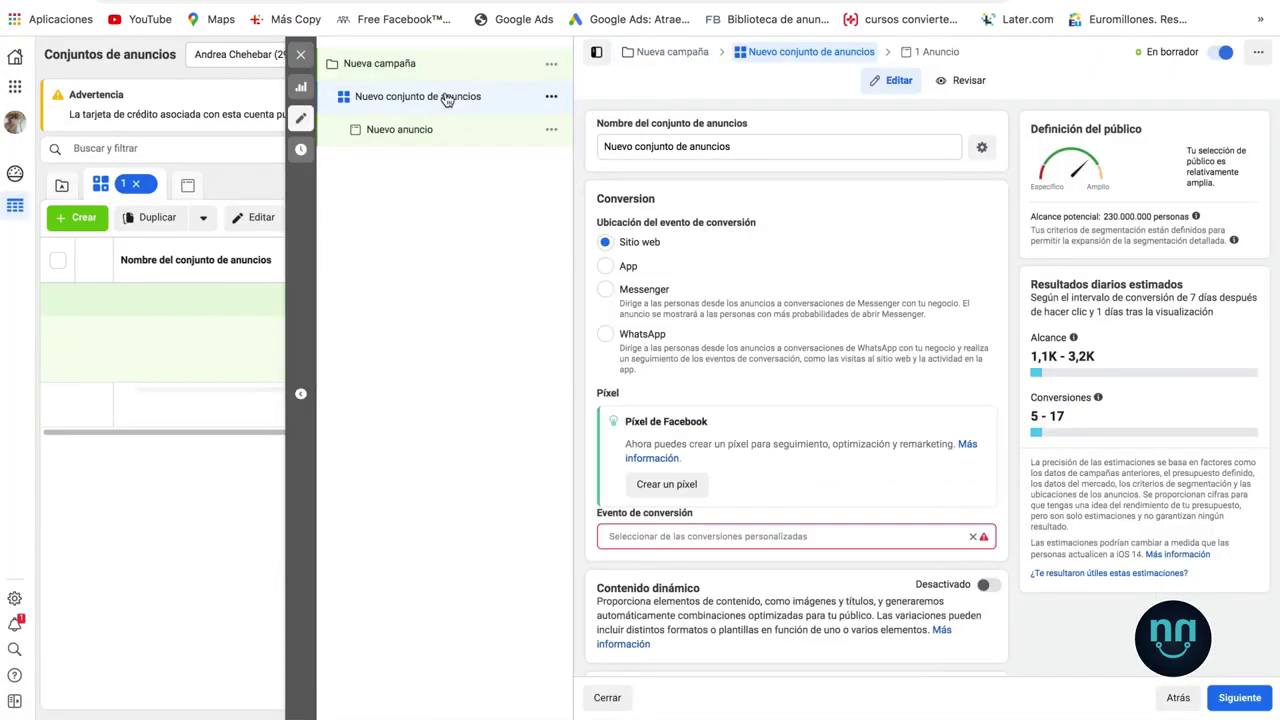
Step: Choose Comprar as the conversion event for the new campaign's ad set
{"action": "left_click", "coordinate": [922, 540]}
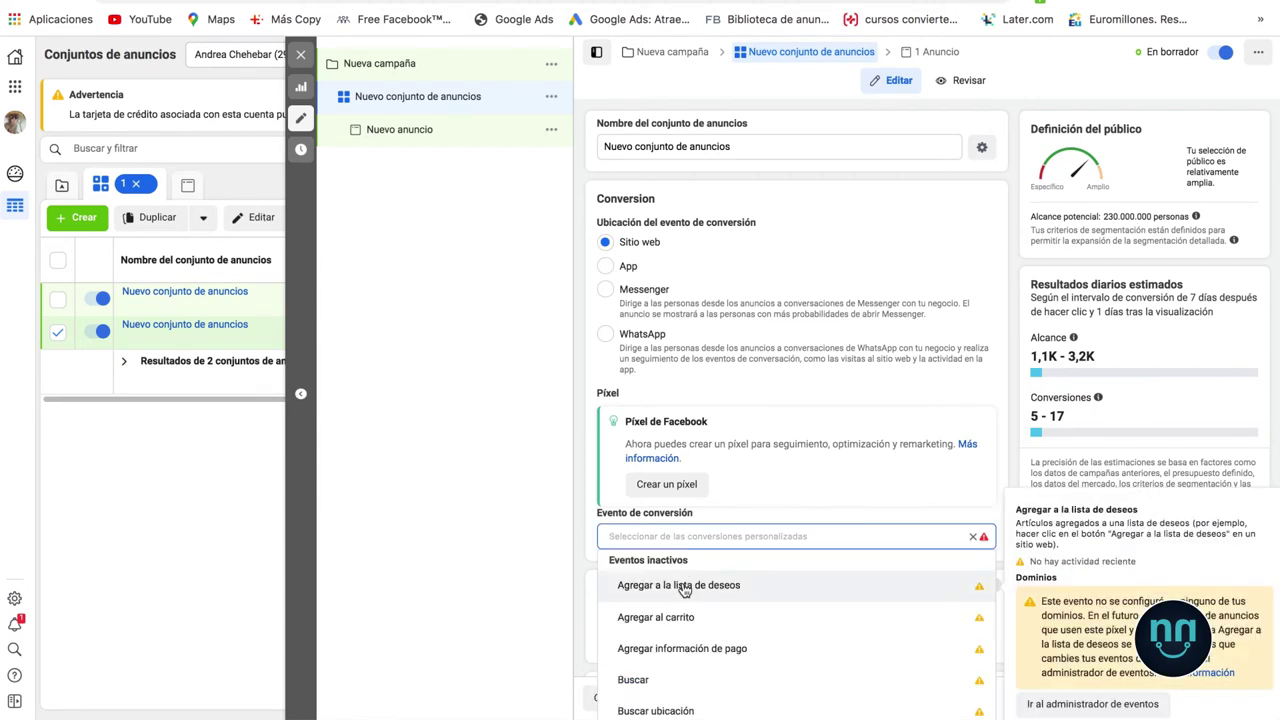
{"action": "scroll", "coordinate": [640, 622], "scroll_direction": "down", "scroll_amount": 3}
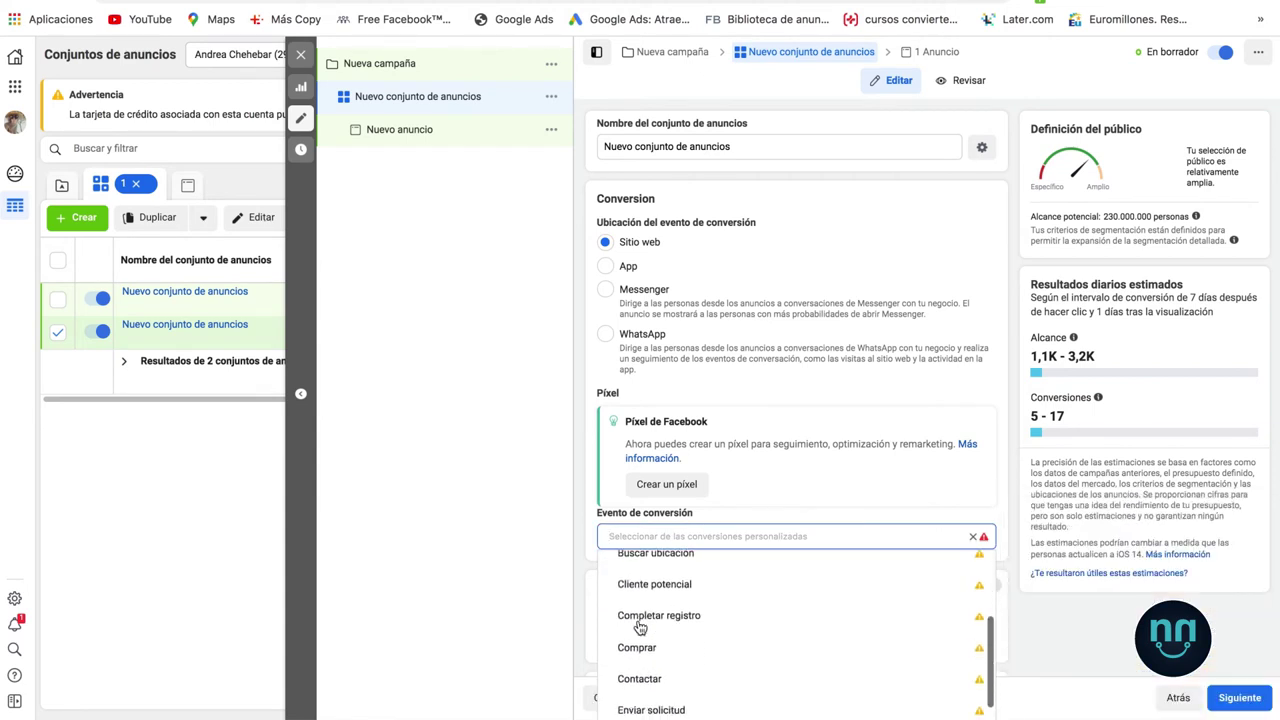
{"action": "left_click", "coordinate": [637, 648]}
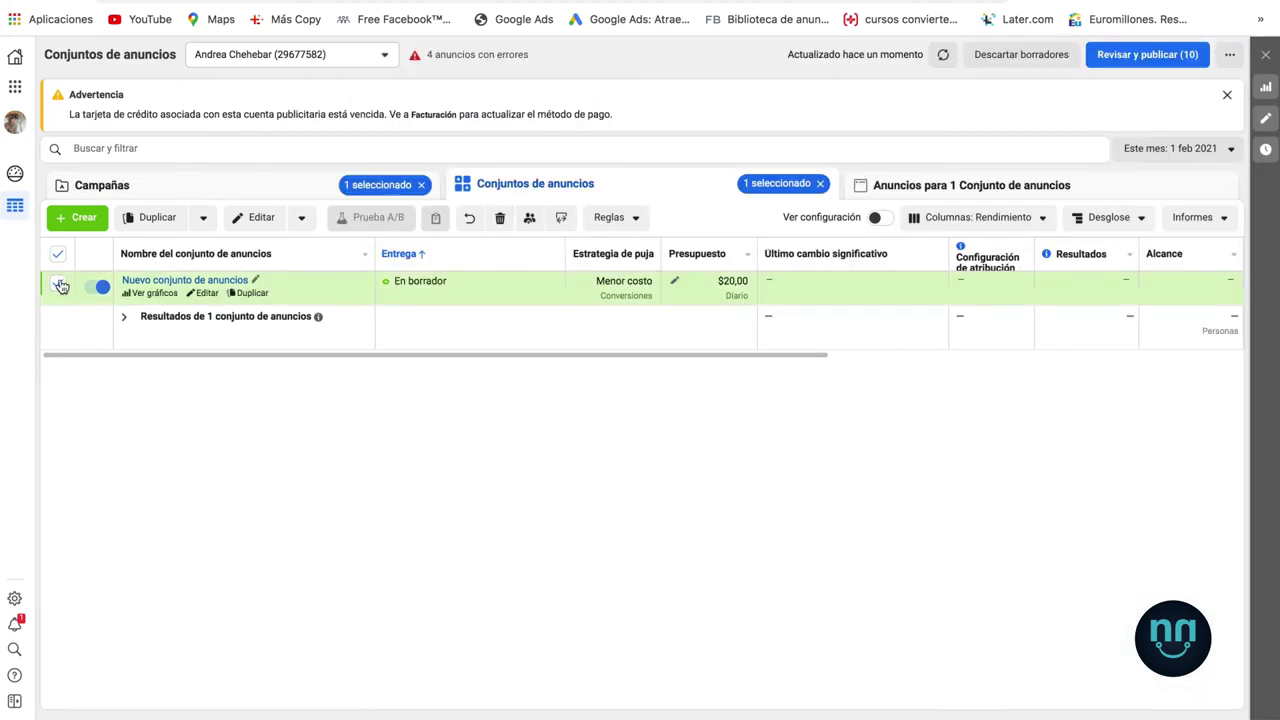
Step: Reopen the draft ad set for editing and select the identifier of Pixel 108 yoga
{"action": "left_click", "coordinate": [58, 286]}
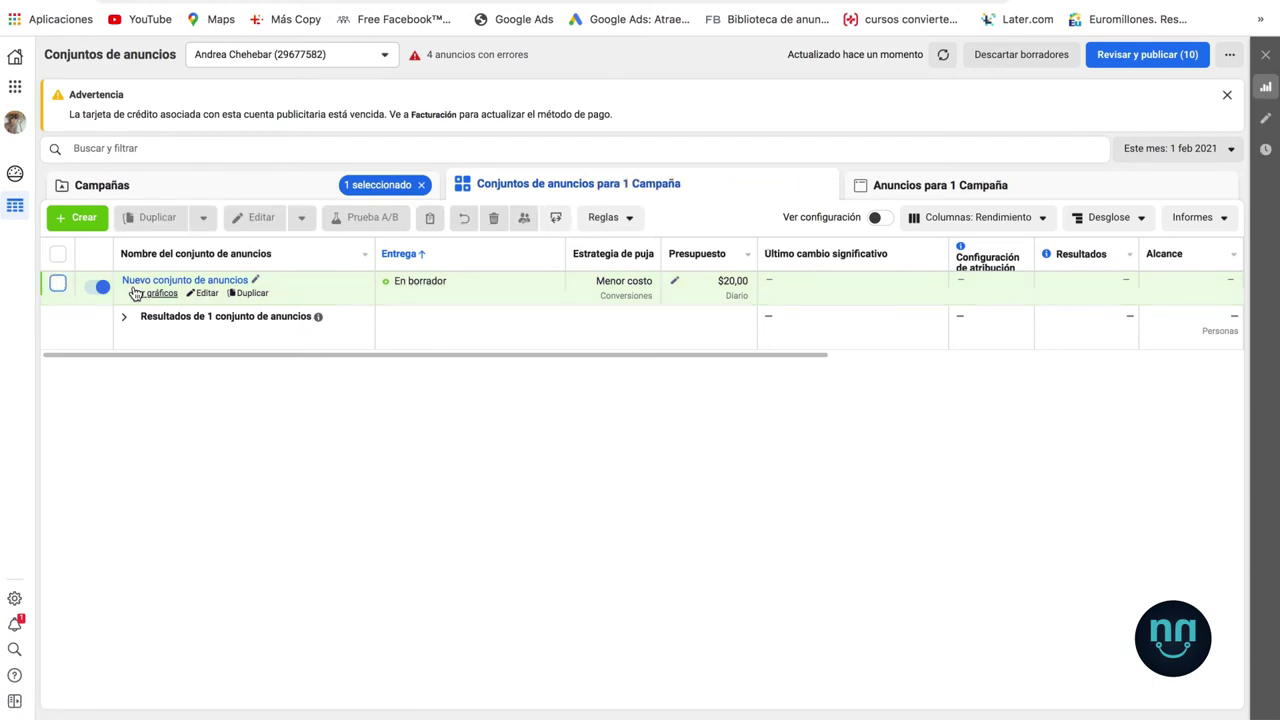
{"action": "left_click", "coordinate": [207, 295]}
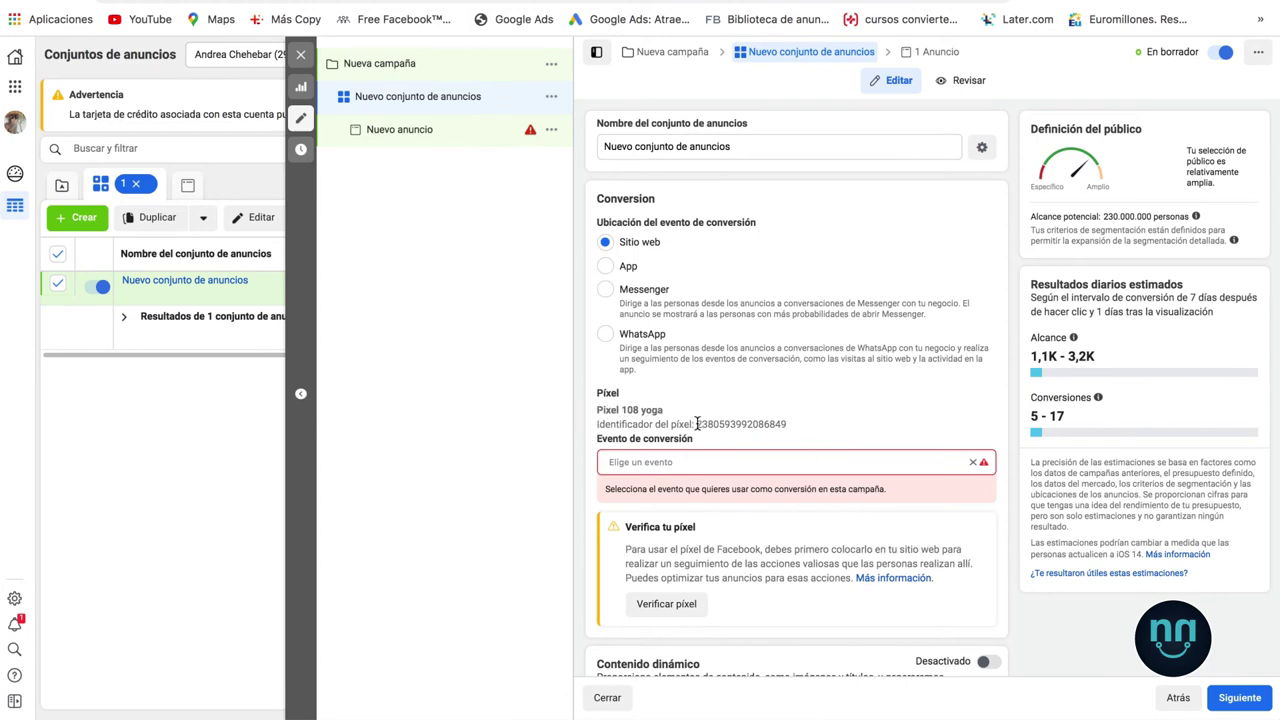
{"action": "left_click_drag", "start_coordinate": [697, 424], "coordinate": [796, 432]}
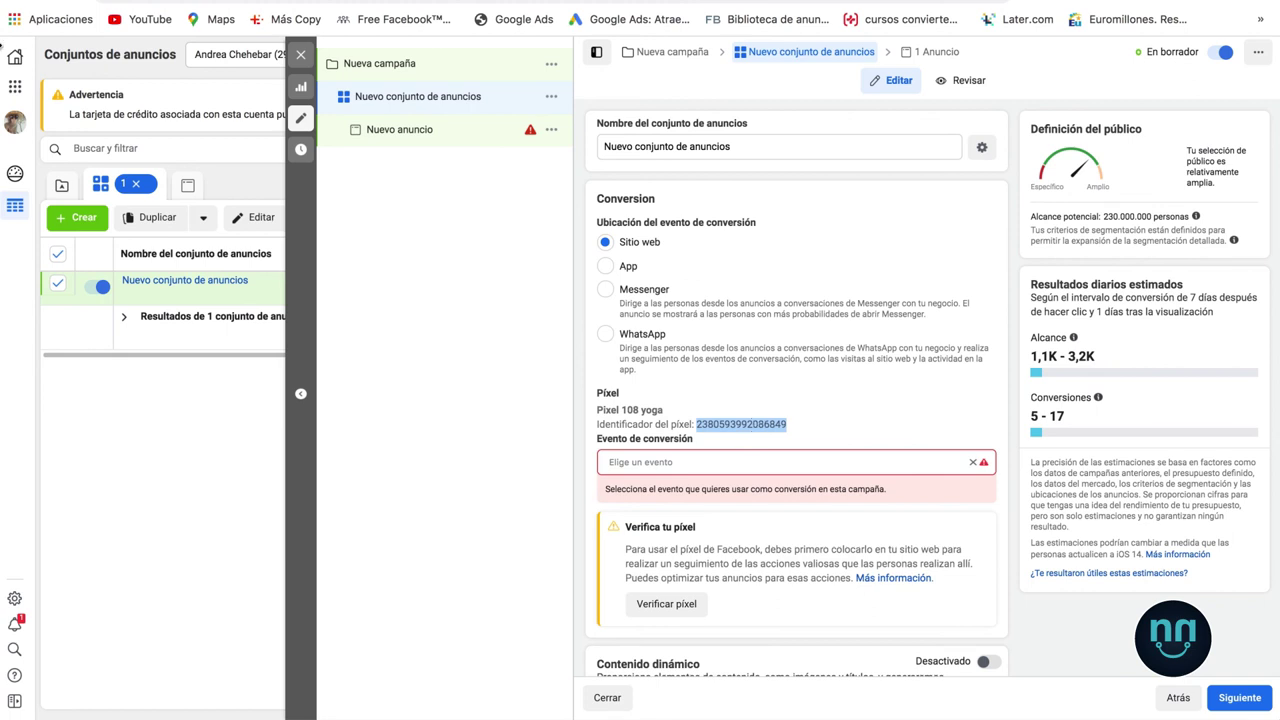
Step: Open the Administrador de eventos from the business tools
{"action": "left_click", "coordinate": [15, 87]}
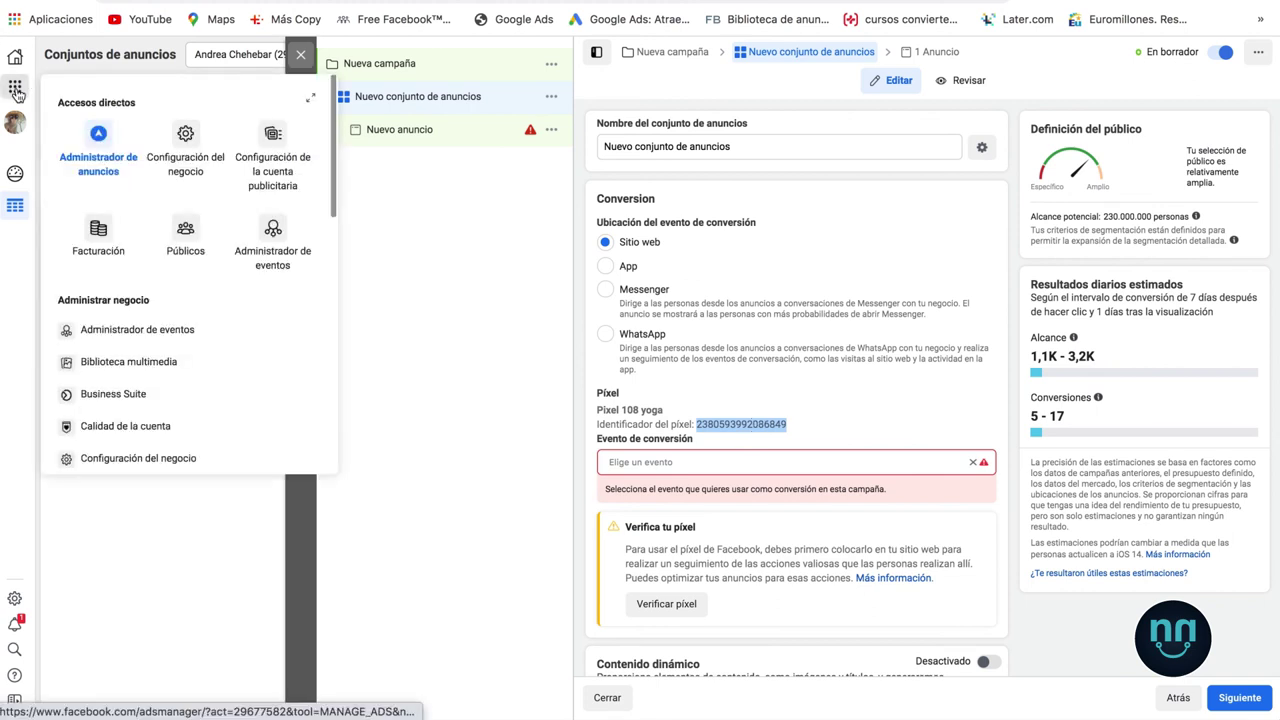
{"action": "left_click", "coordinate": [139, 332]}
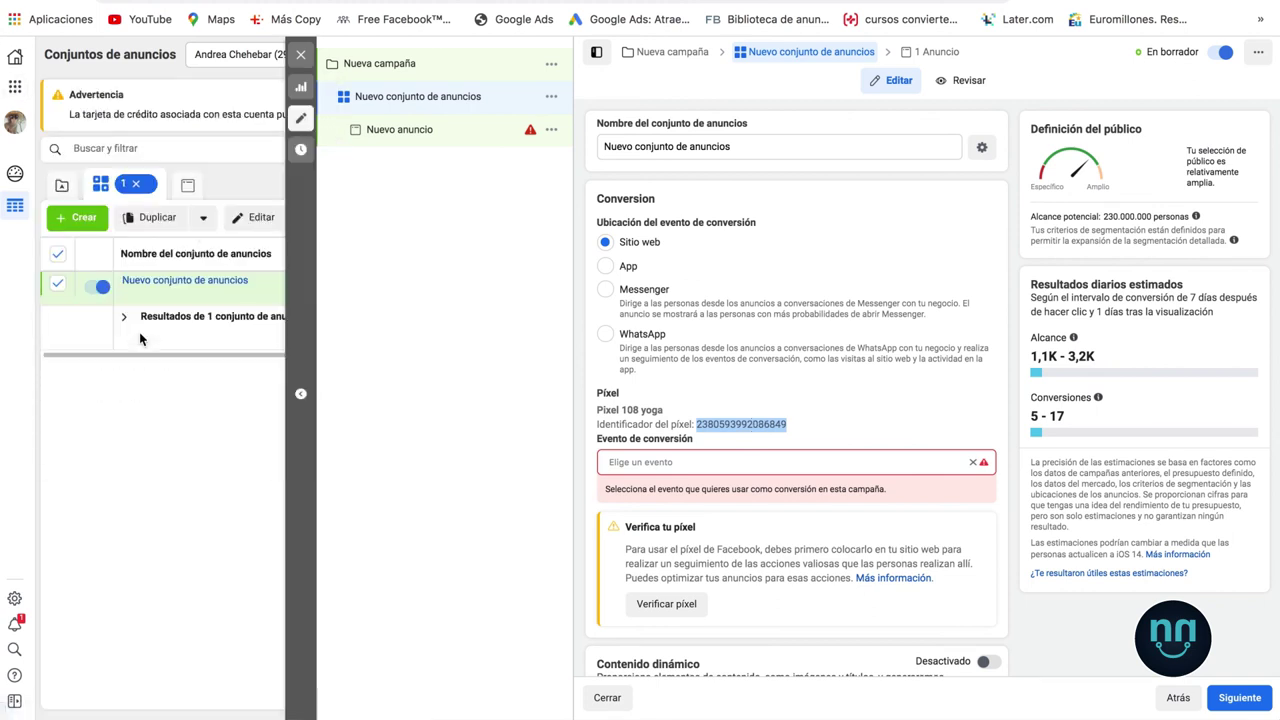